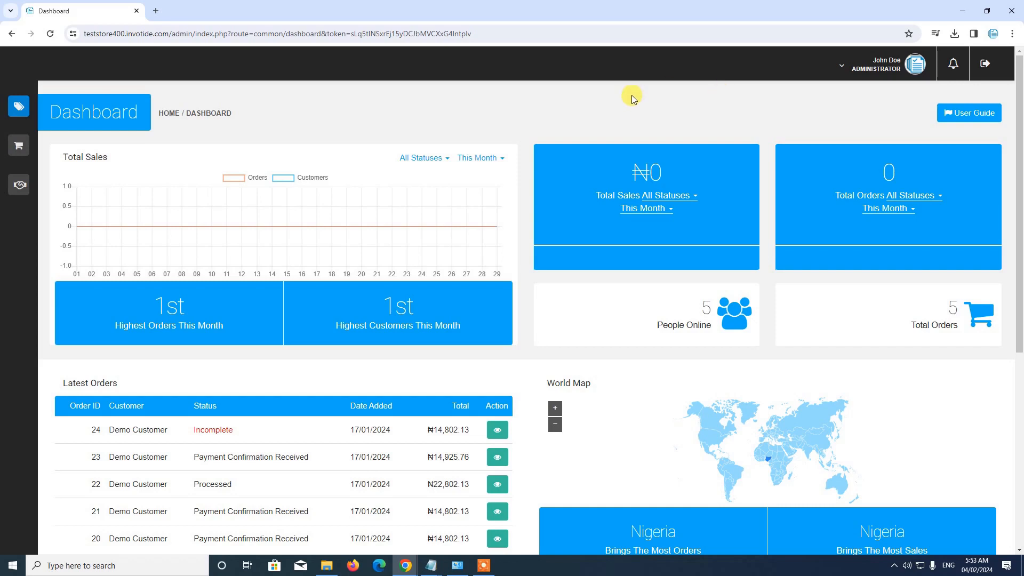
Open the Currencies list within the store's localisation settings
mouse_move(23, 103)
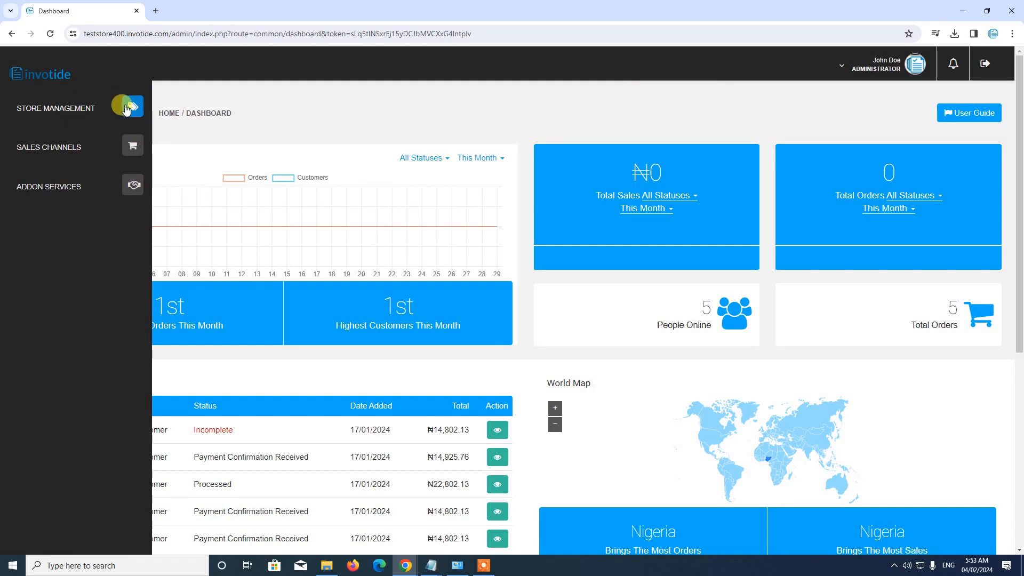
click(128, 106)
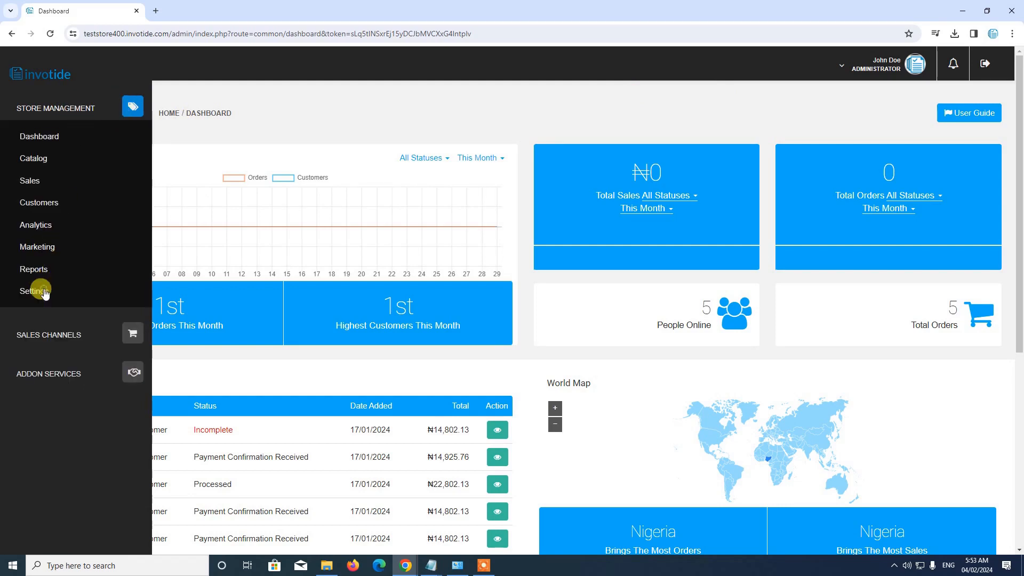
click(44, 291)
scroll(53, 270, down, 2)
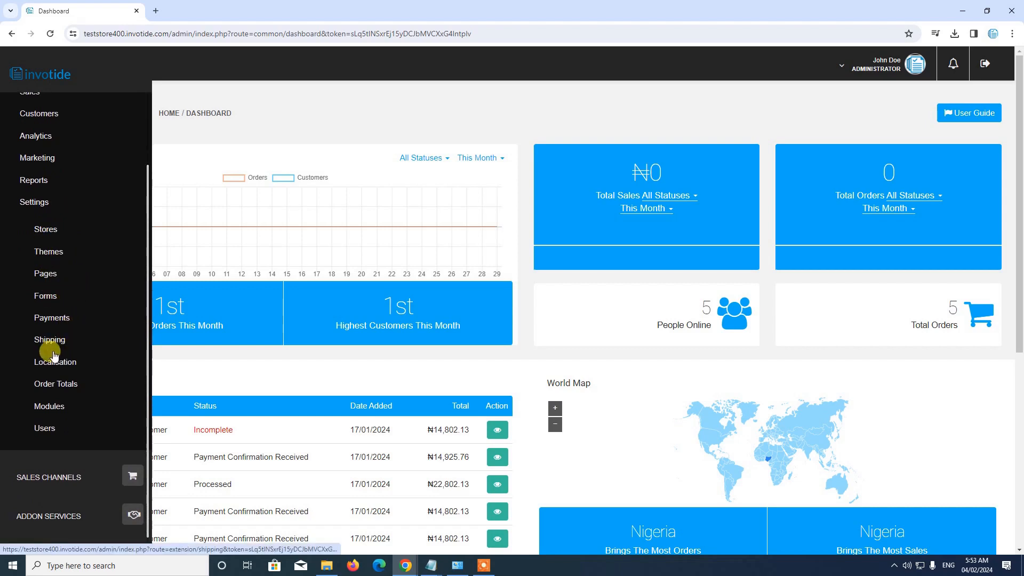
click(55, 359)
scroll(80, 343, down, 2)
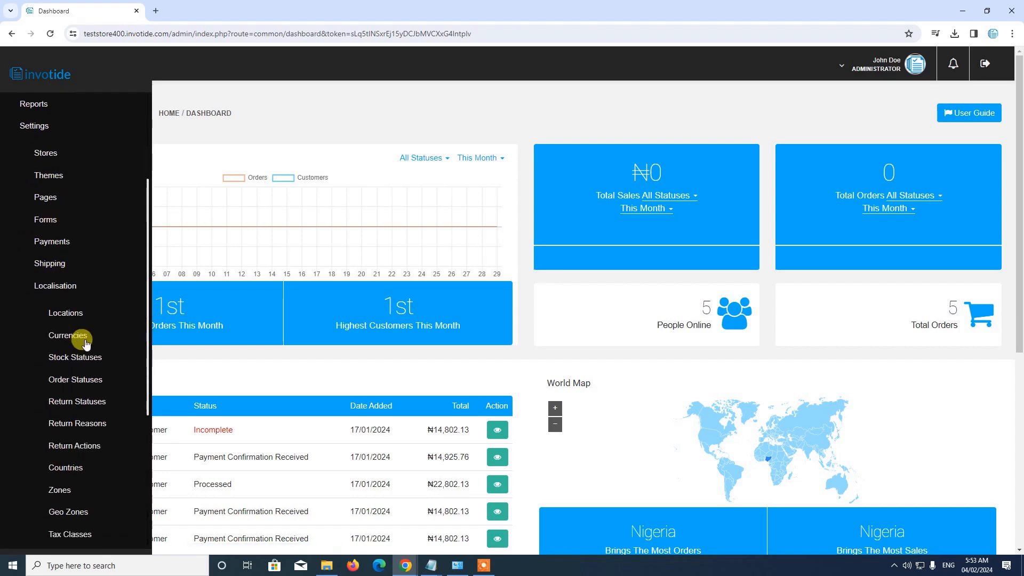
scroll(83, 341, down, 1)
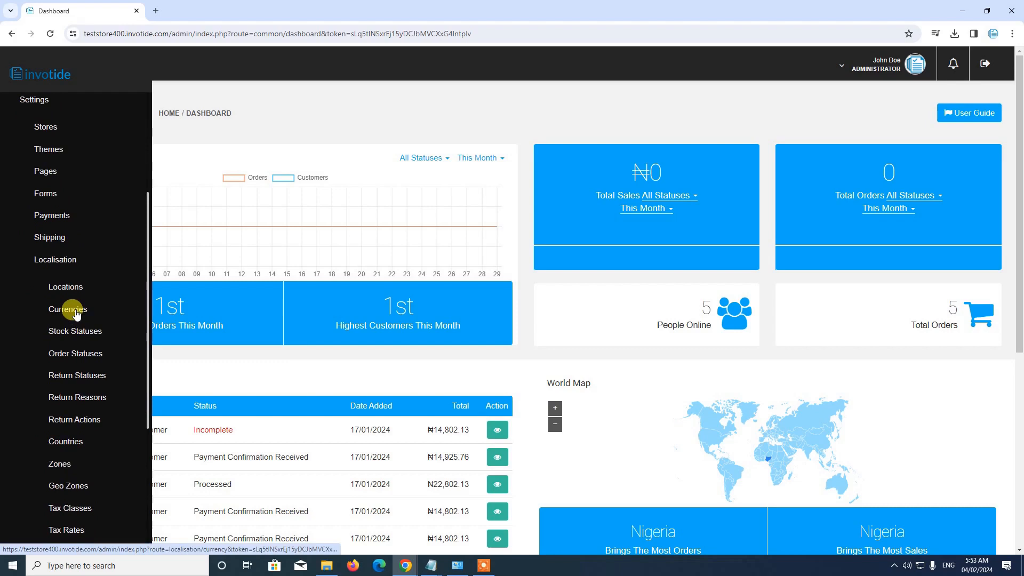
click(74, 312)
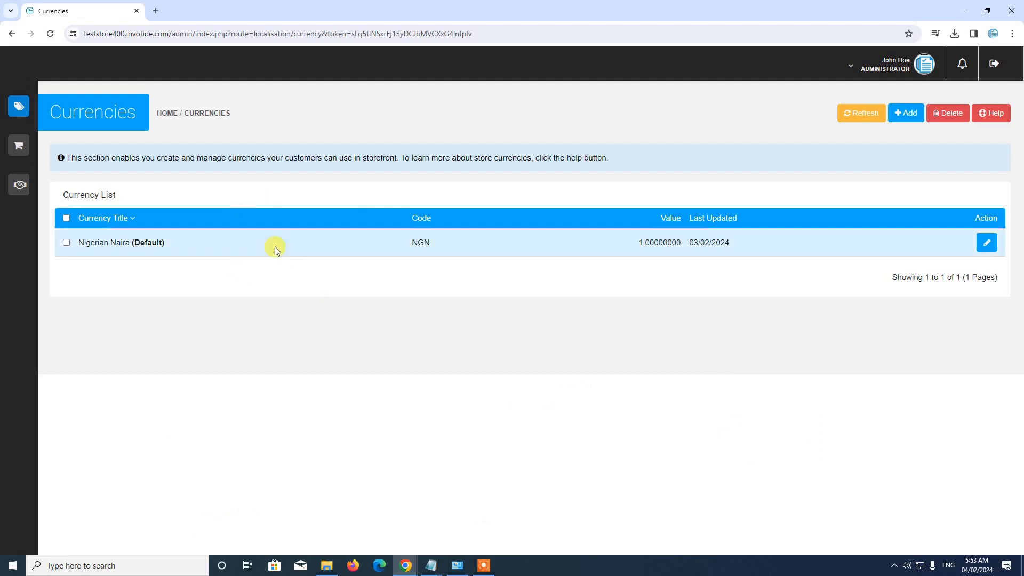
Start adding a currency and set its title to US Dollar, copied from the untitled Notepad notes
click(911, 115)
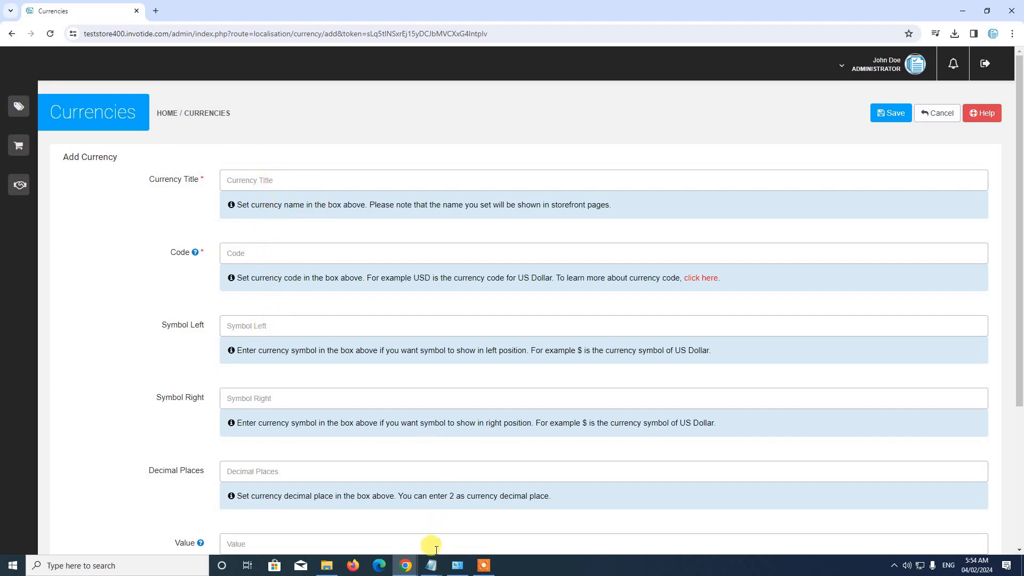
mouse_move(436, 570)
click(465, 534)
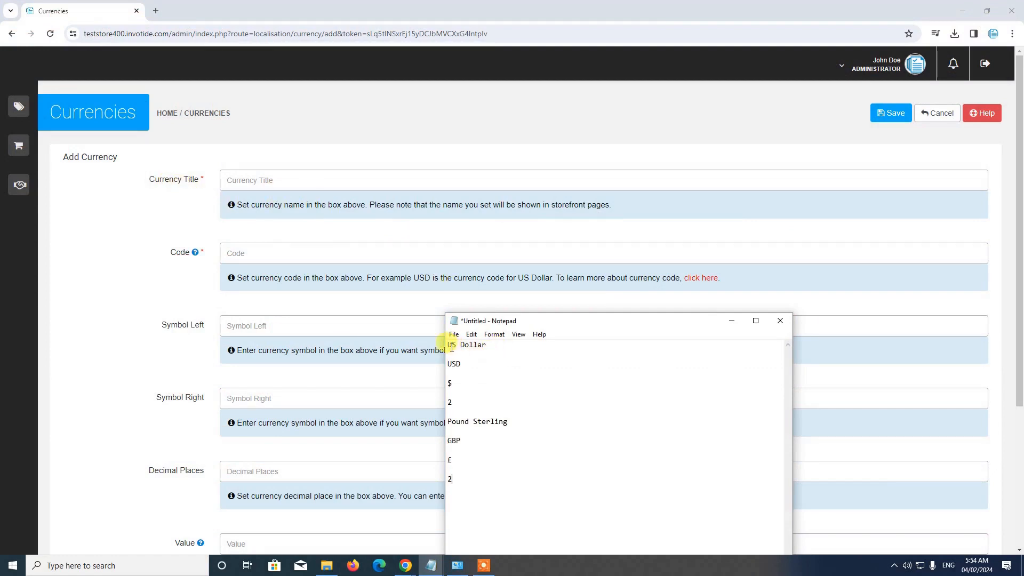
drag(449, 345, 488, 341)
key(ctrl+c)
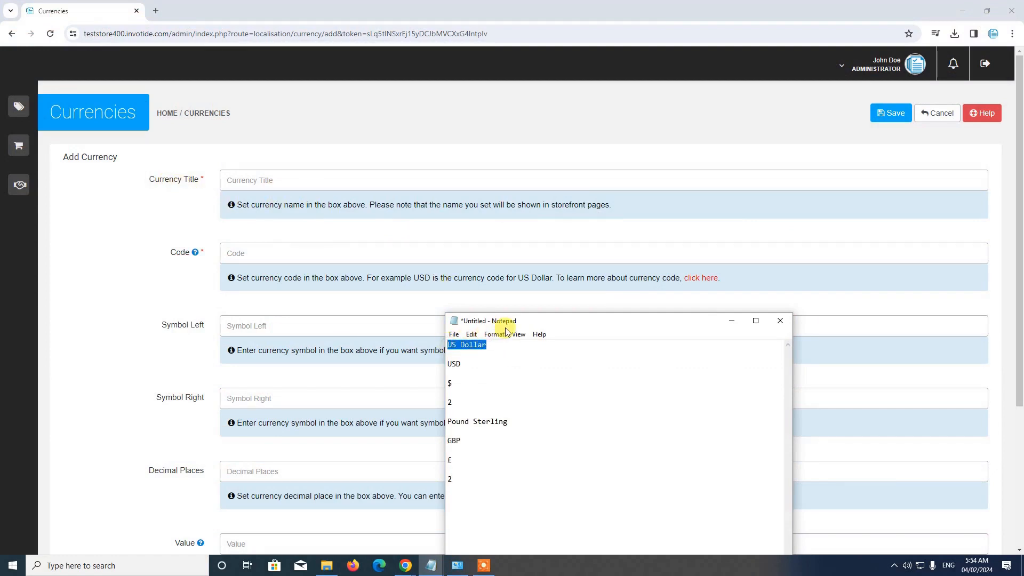
click(322, 178)
key(ctrl+v)
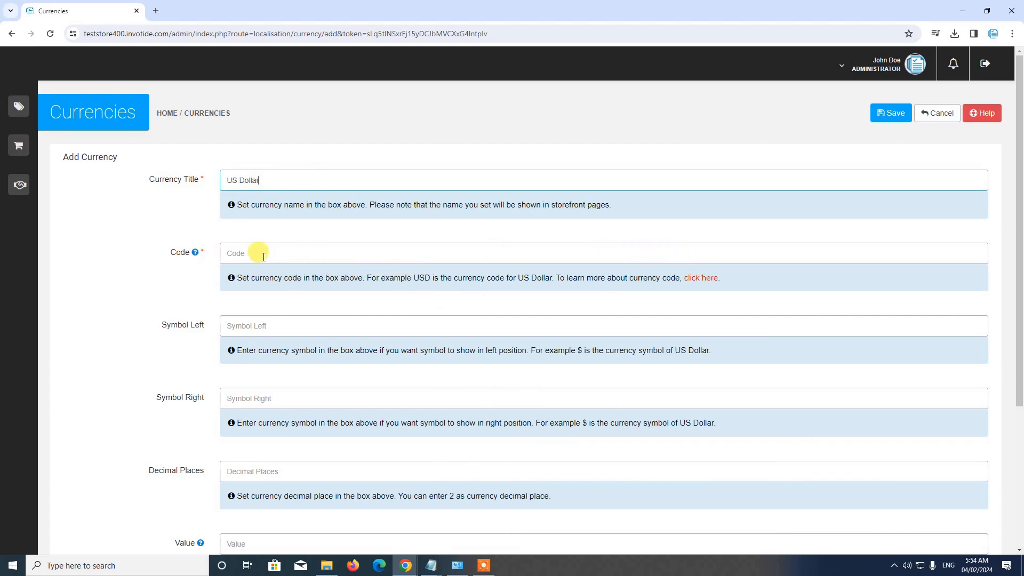
Consult the linked country currency codes reference page, then close it and return to the currency form
click(704, 282)
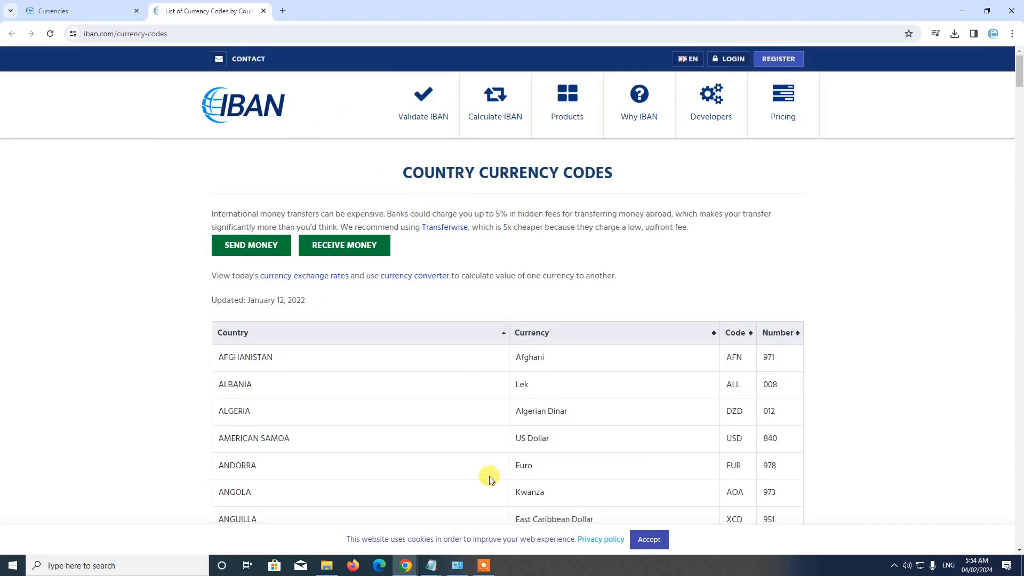
scroll(465, 397, down, 1)
scroll(480, 313, up, 1)
click(263, 10)
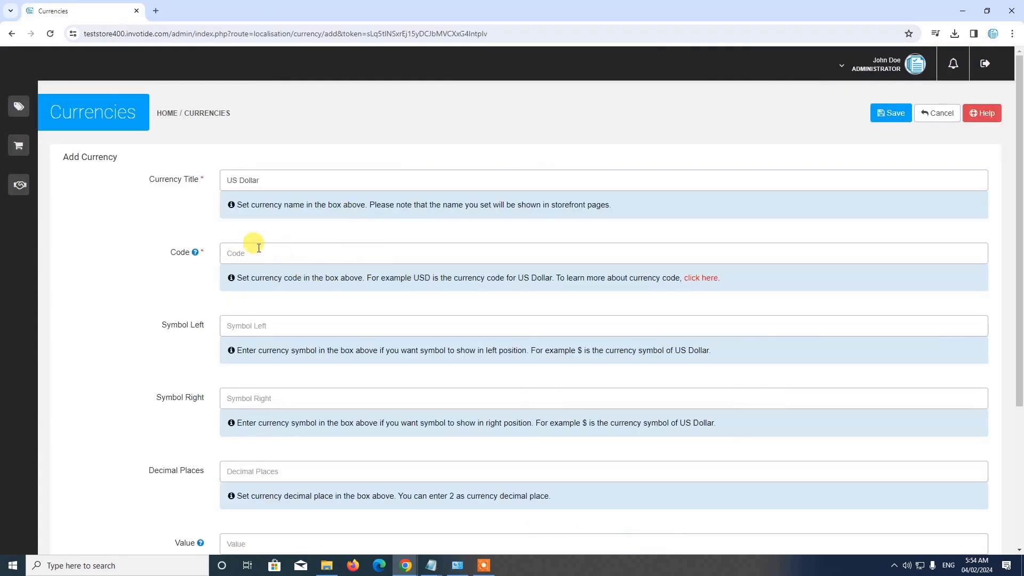
Set the new currency's code to USD, copied from the untitled Notepad notes
mouse_move(437, 570)
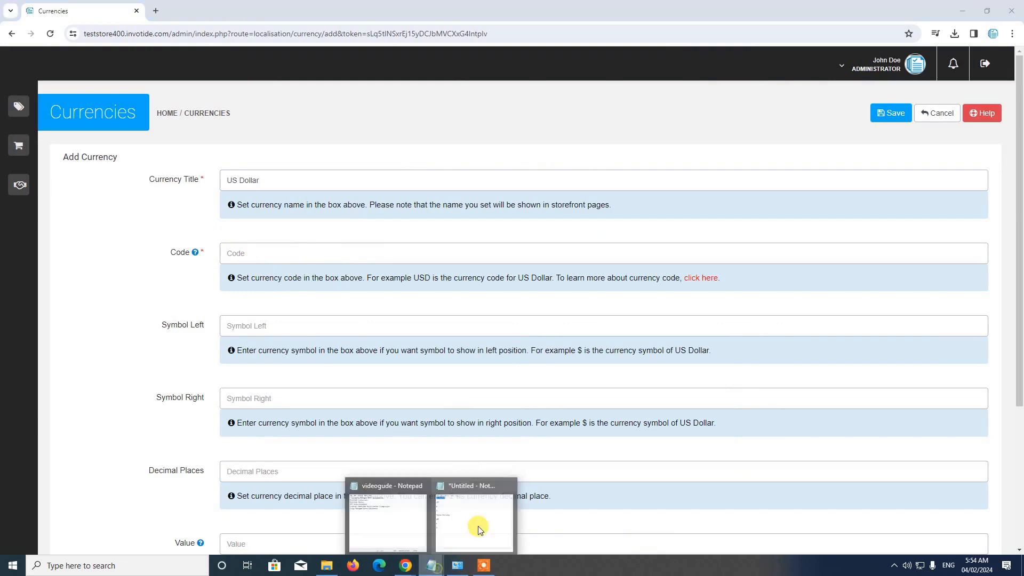
click(476, 528)
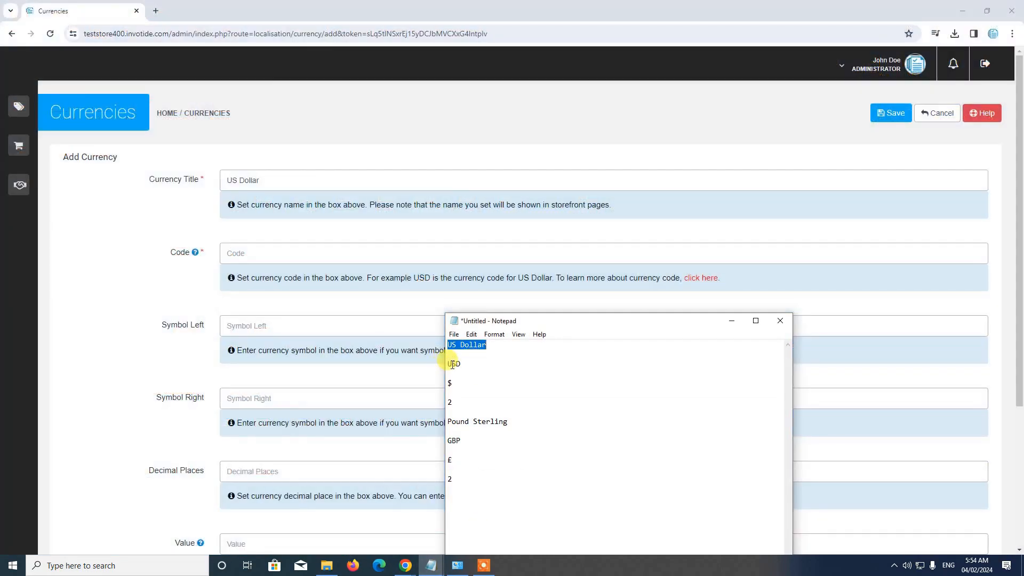
double_click(452, 365)
click(325, 248)
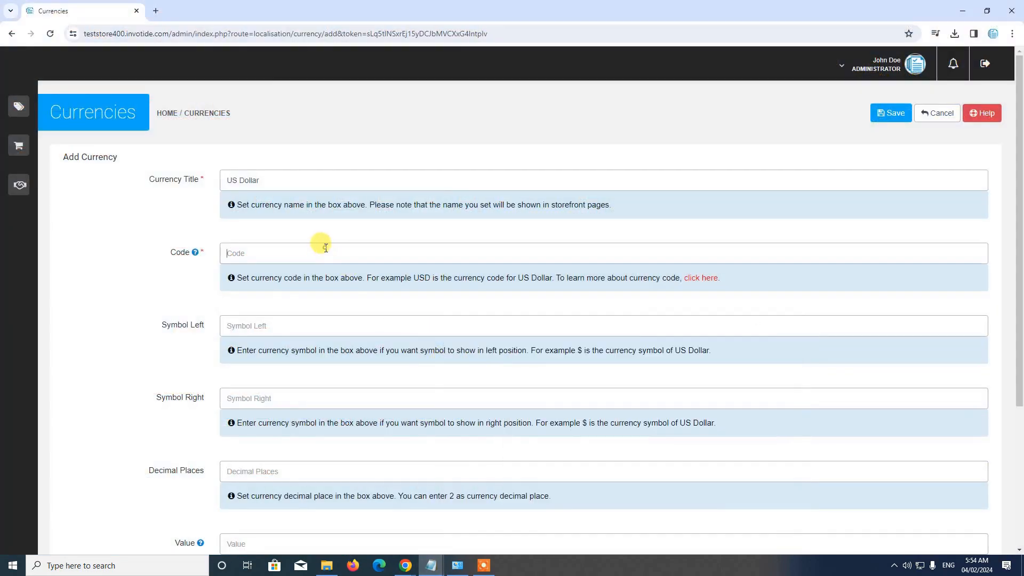
key(ctrl+v)
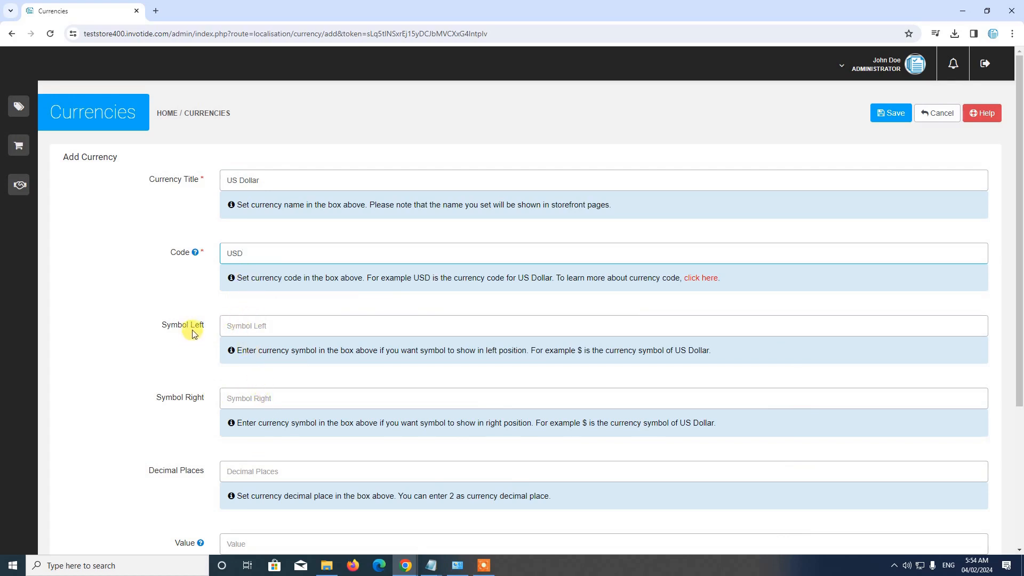
Copy the $ sign from the untitled Notepad notes into the currency's Symbol Left field
mouse_move(431, 565)
click(485, 529)
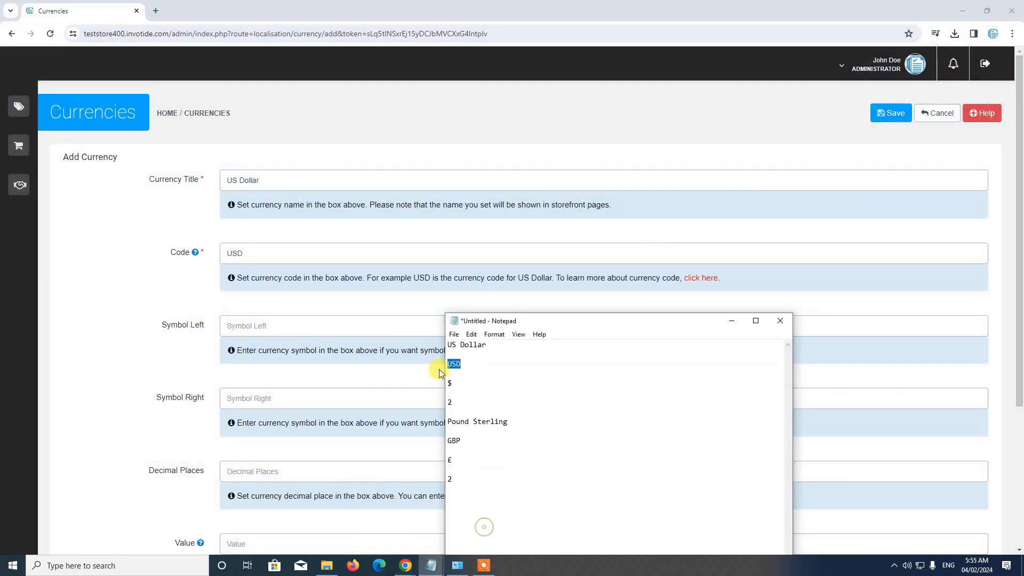
drag(447, 384, 460, 384)
click(292, 324)
key(ctrl+v)
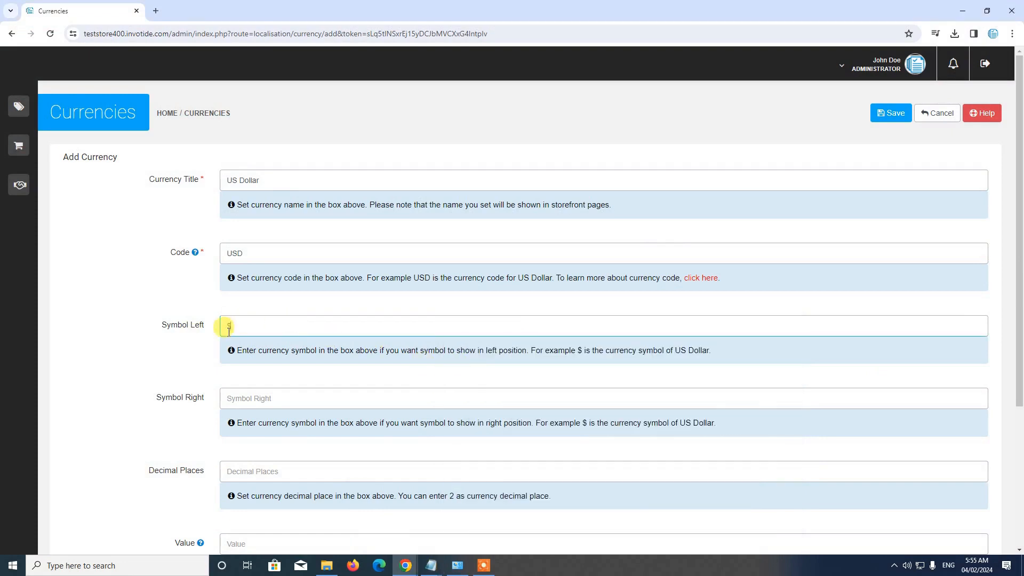
Set the currency's decimal places to 2 and its status to Enabled
scroll(278, 321, down, 2)
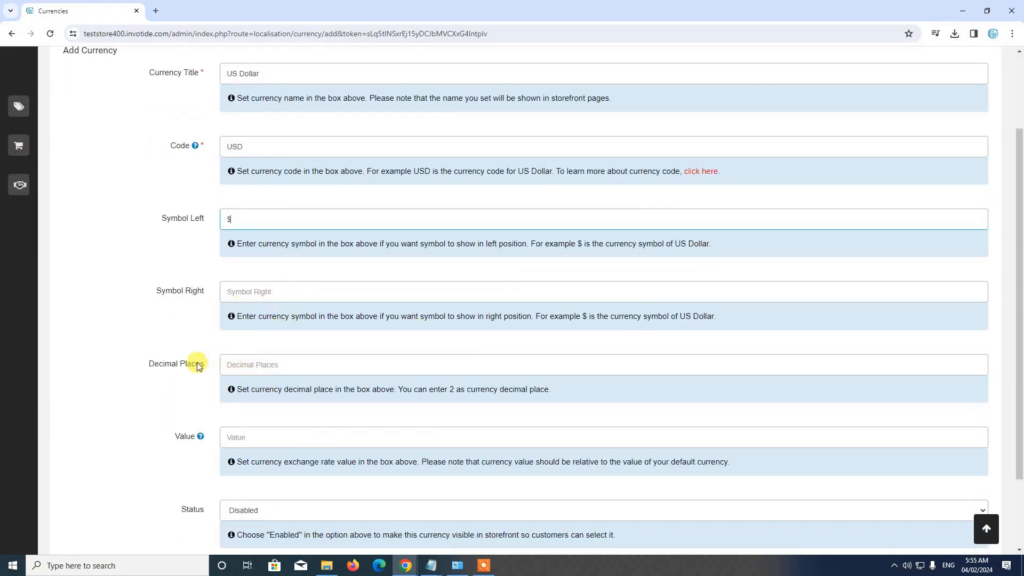
click(241, 366)
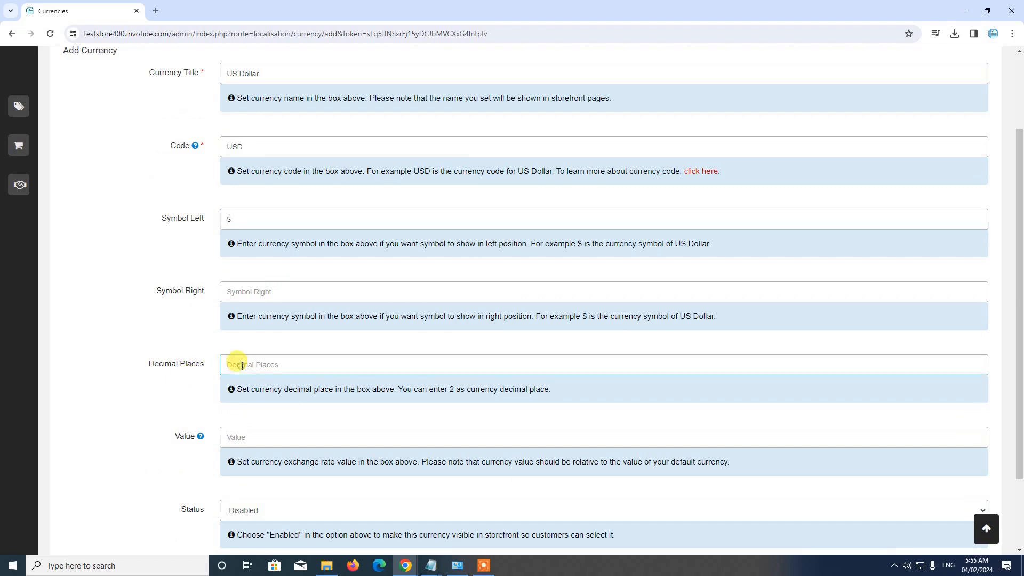
text(2)
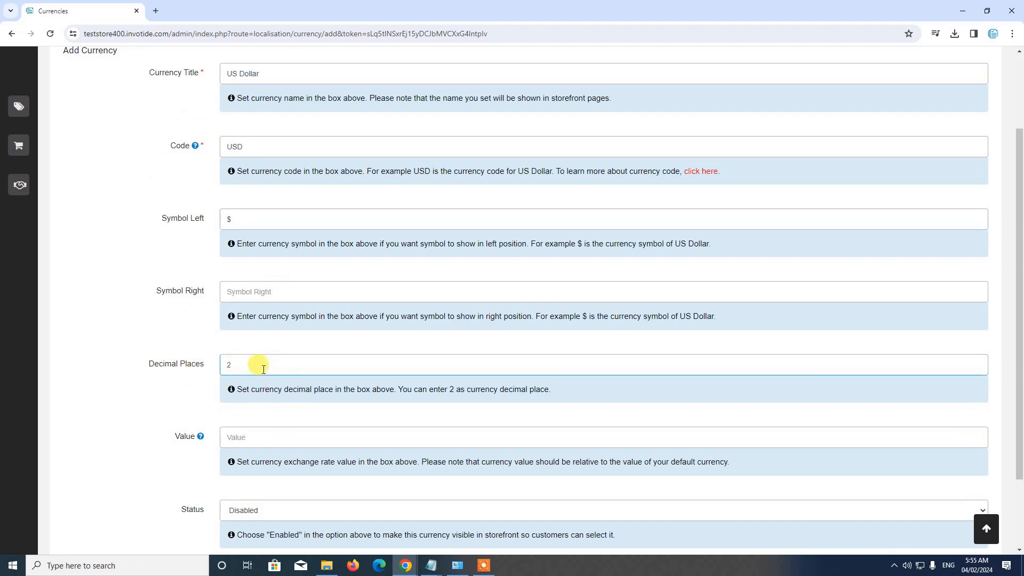
scroll(264, 368, down, 2)
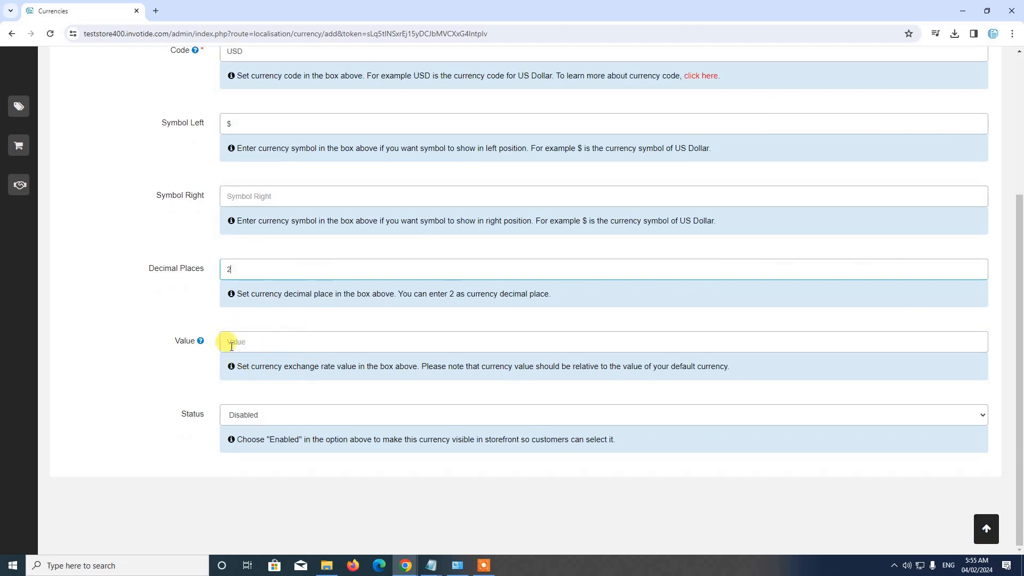
click(236, 412)
click(235, 427)
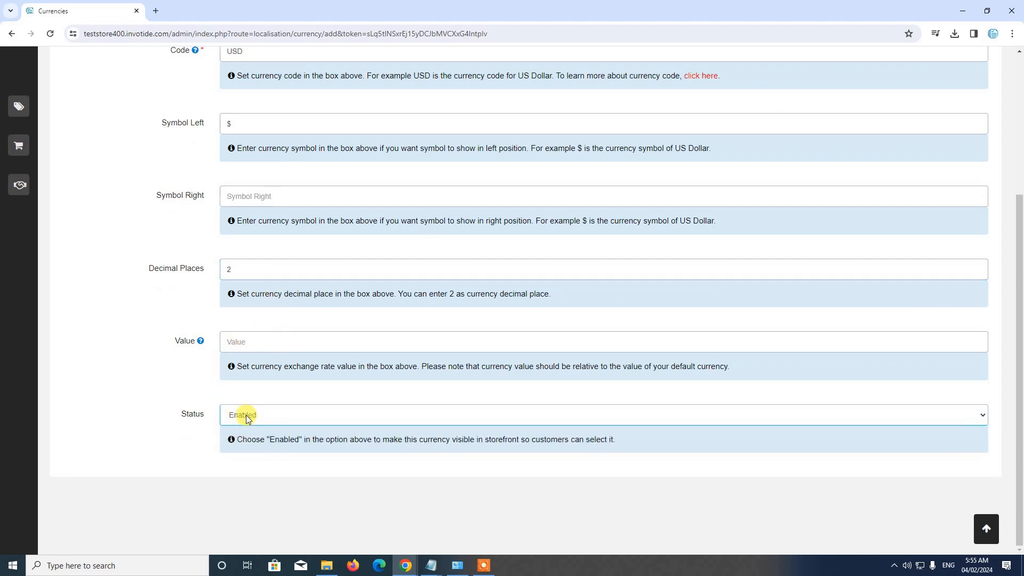
Save the new US Dollar currency and dismiss the success message
scroll(322, 414, up, 4)
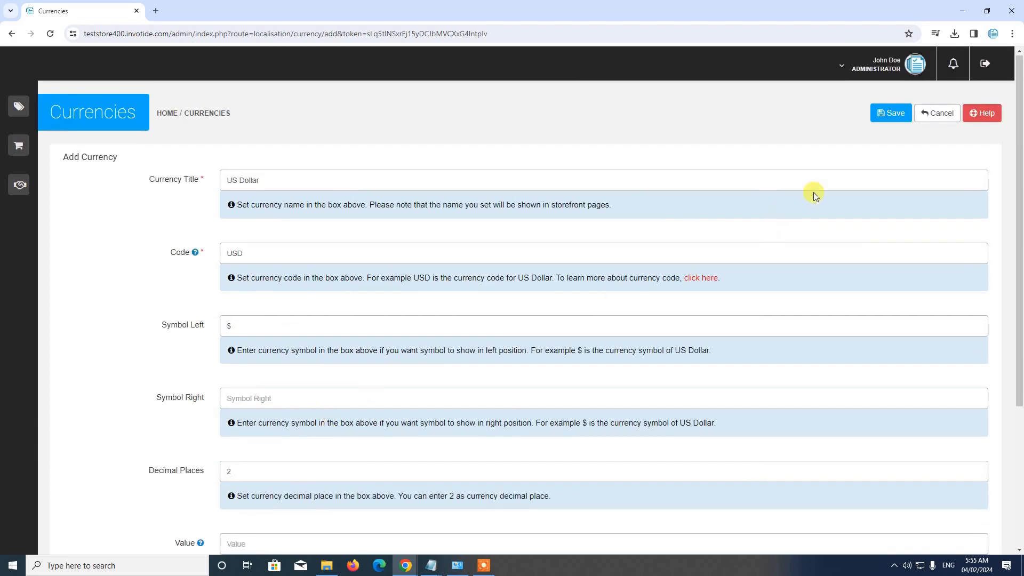
click(889, 113)
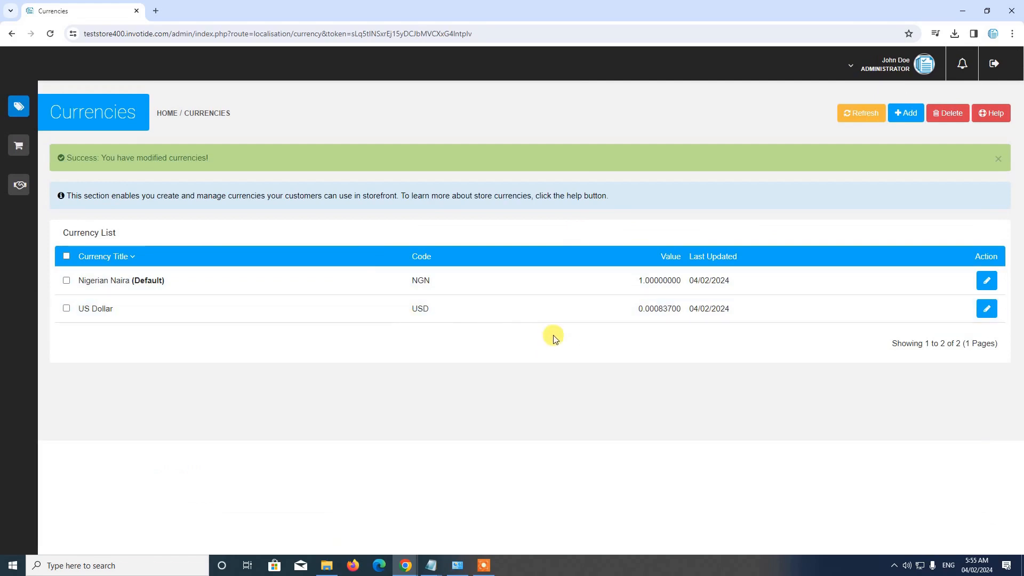
click(998, 159)
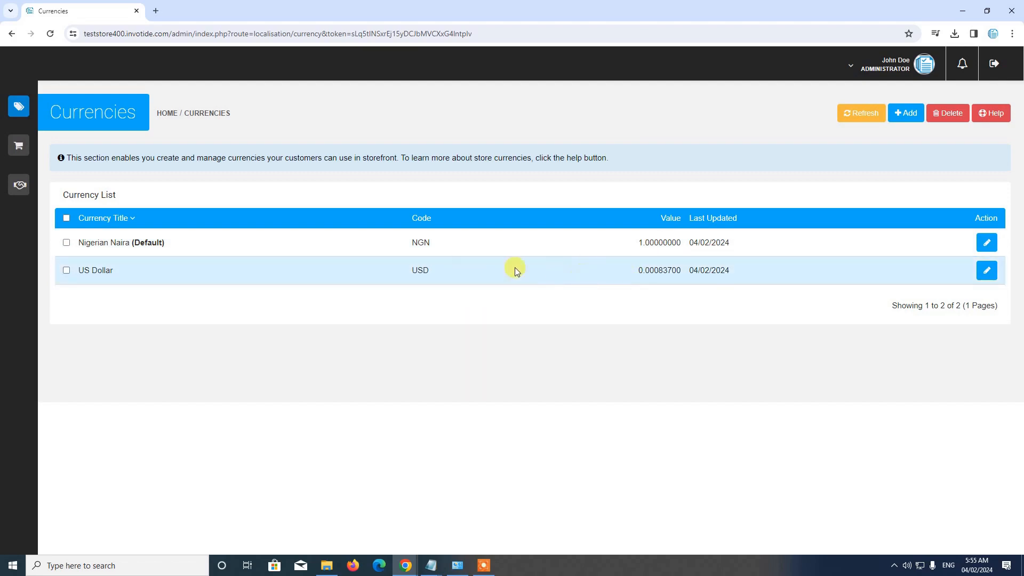
Review the exchange rate value in the US Dollar currency entry, save the entry and dismiss the success message
click(981, 278)
scroll(774, 298, down, 4)
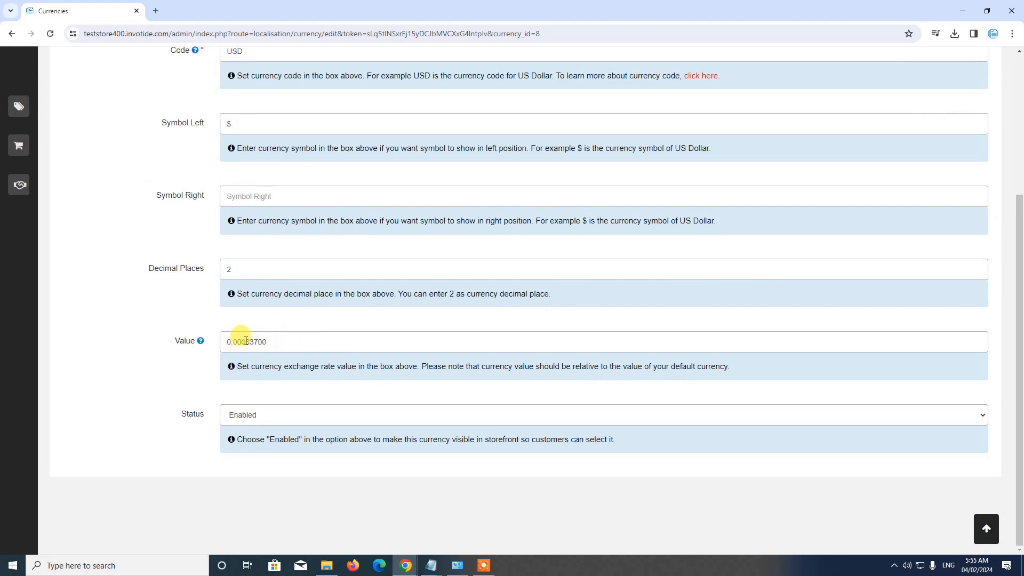
scroll(267, 256, up, 5)
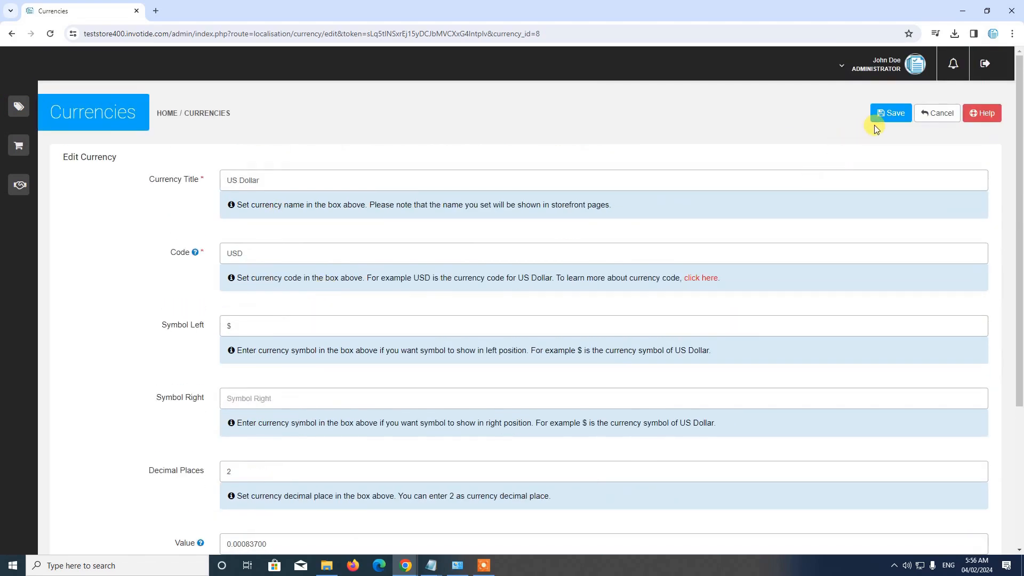
click(876, 121)
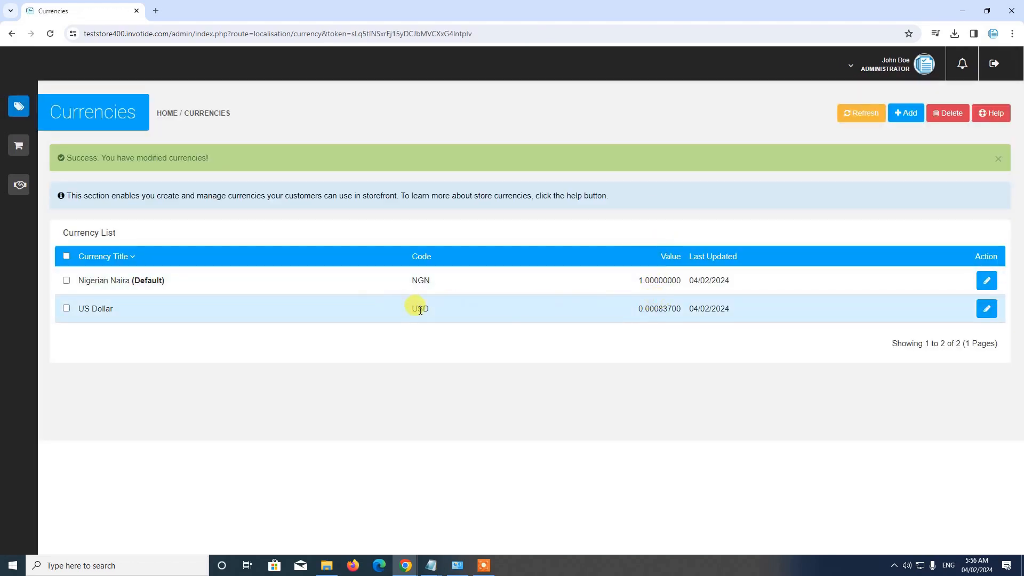
click(999, 161)
Refresh the exchange values of the listed currencies
right_click(998, 163)
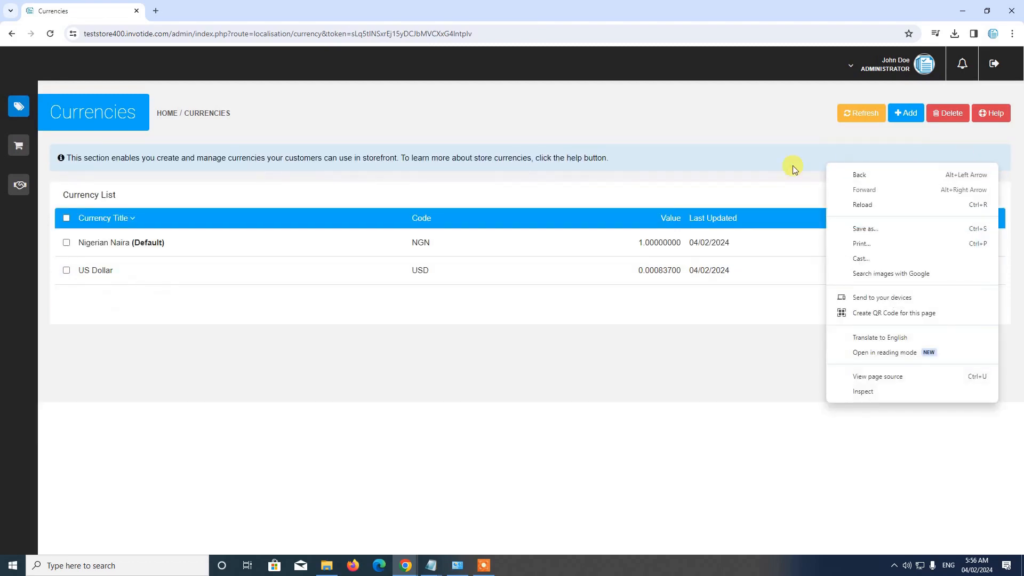
click(777, 166)
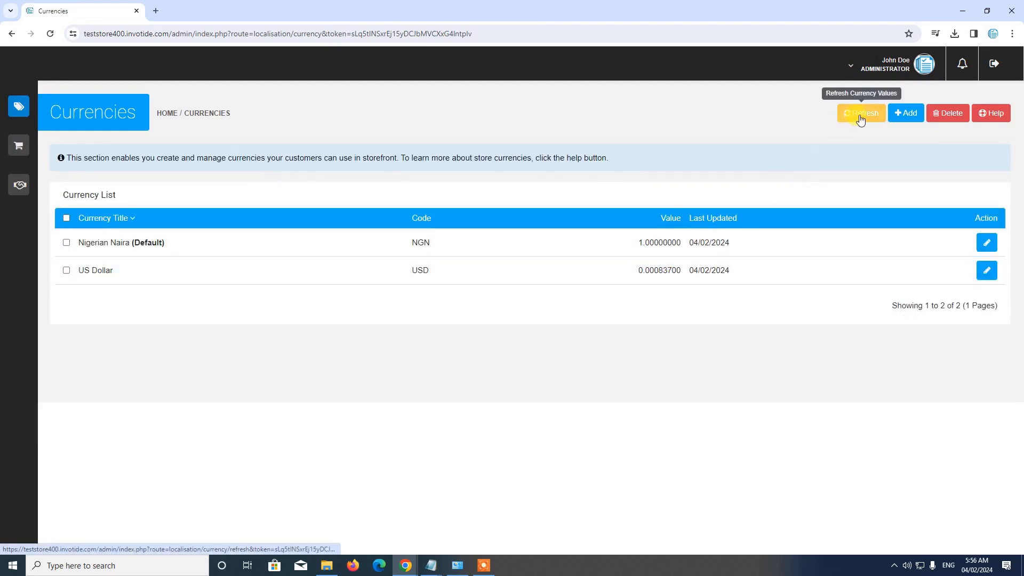
click(861, 118)
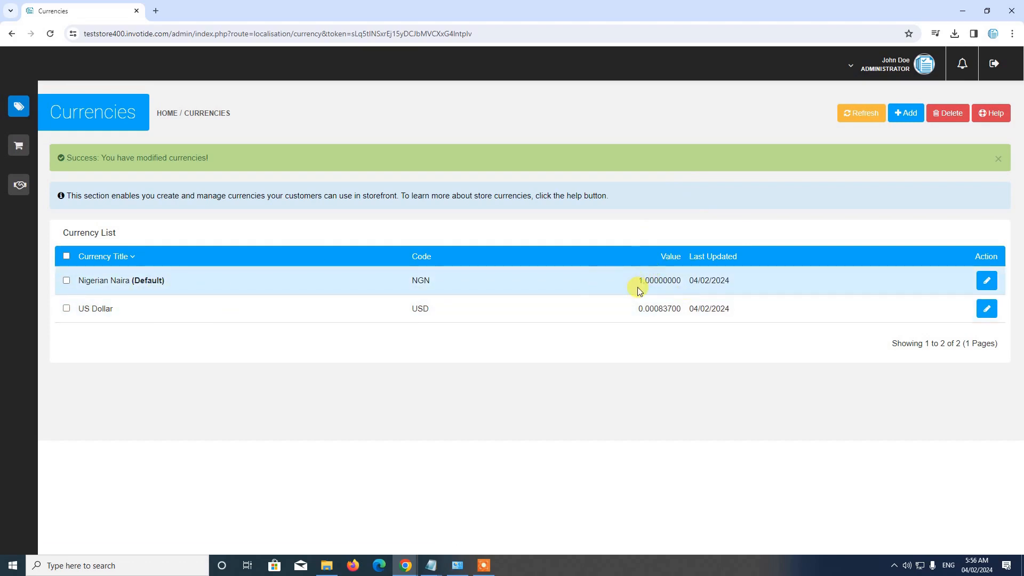
Open the default Nigerian Naira currency entry and examine its exchange rate value
click(977, 283)
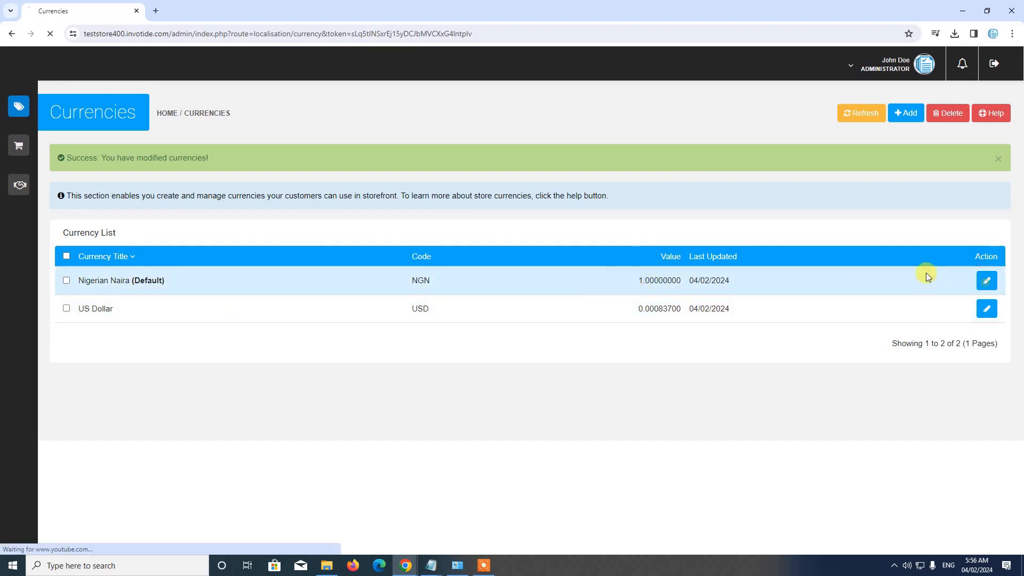
scroll(321, 240, down, 2)
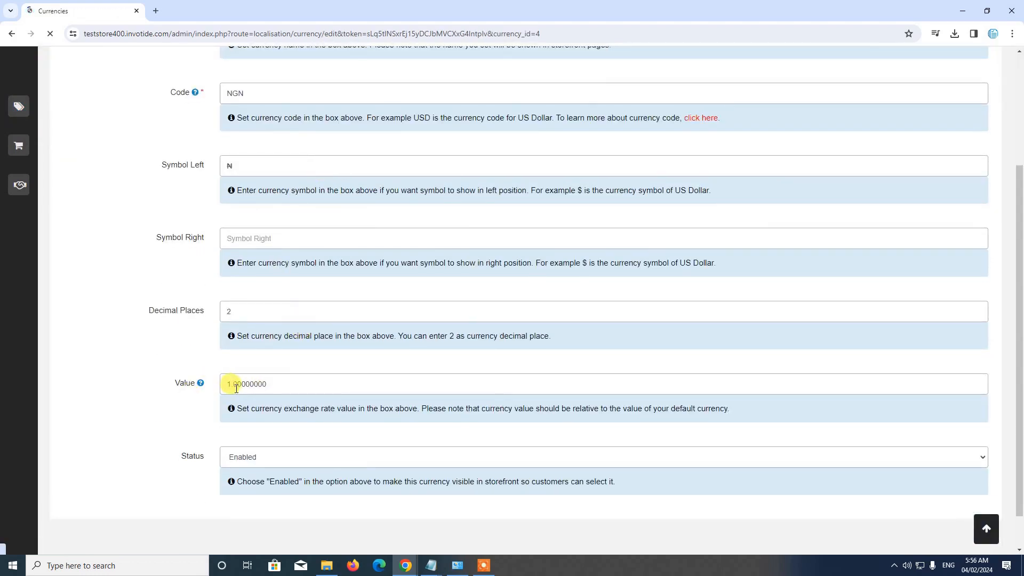
scroll(236, 388, up, 3)
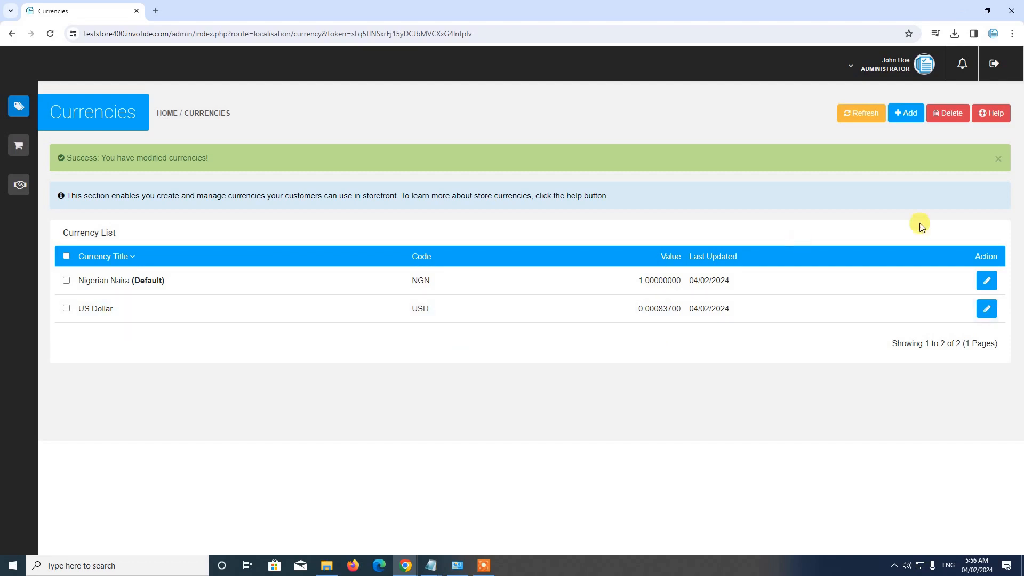
Dismiss the success message, start a new currency entry and set its title to Pound Sterling, copied from the untitled Notepad notes
click(1000, 159)
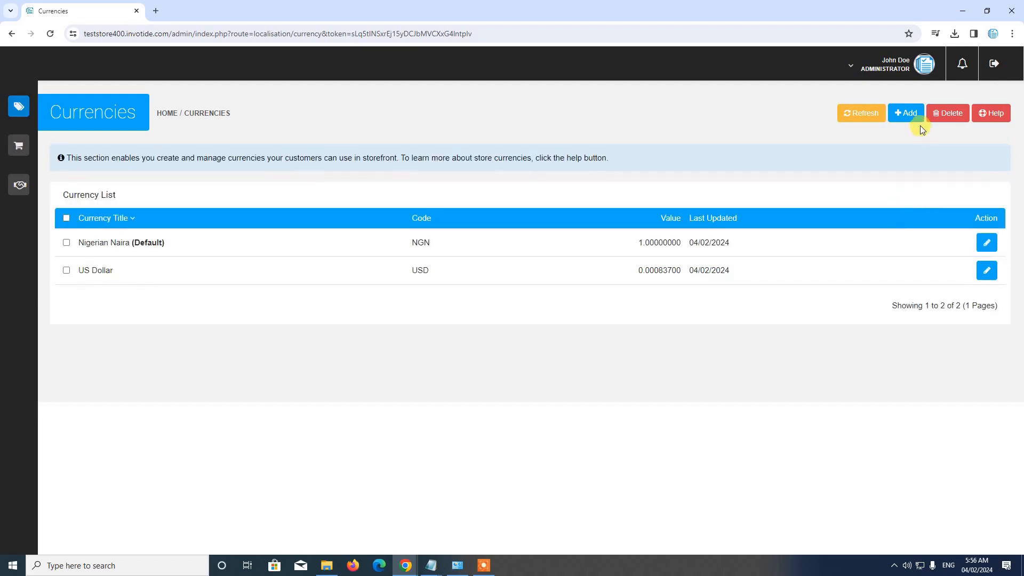
click(907, 117)
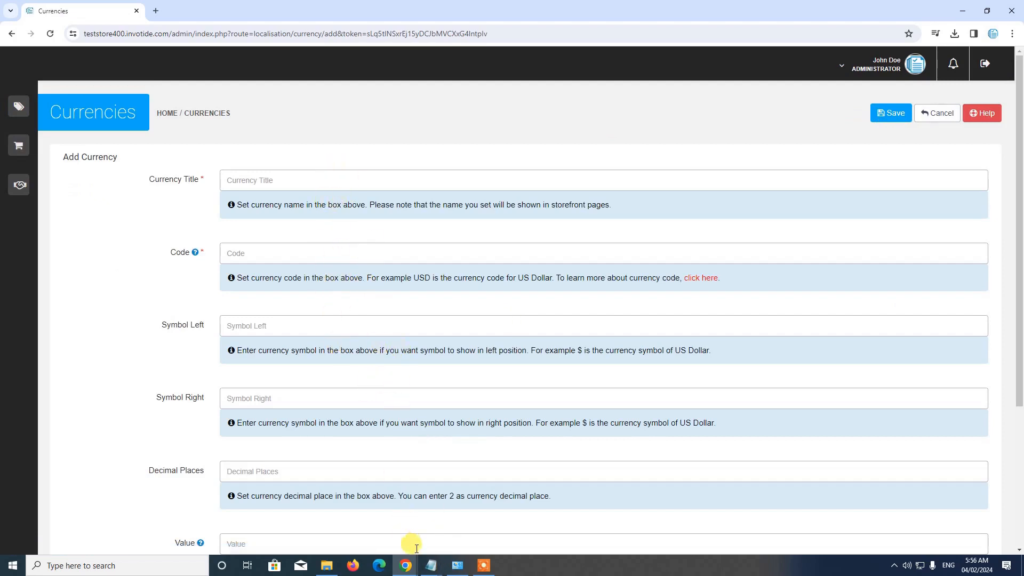
click(431, 565)
click(469, 524)
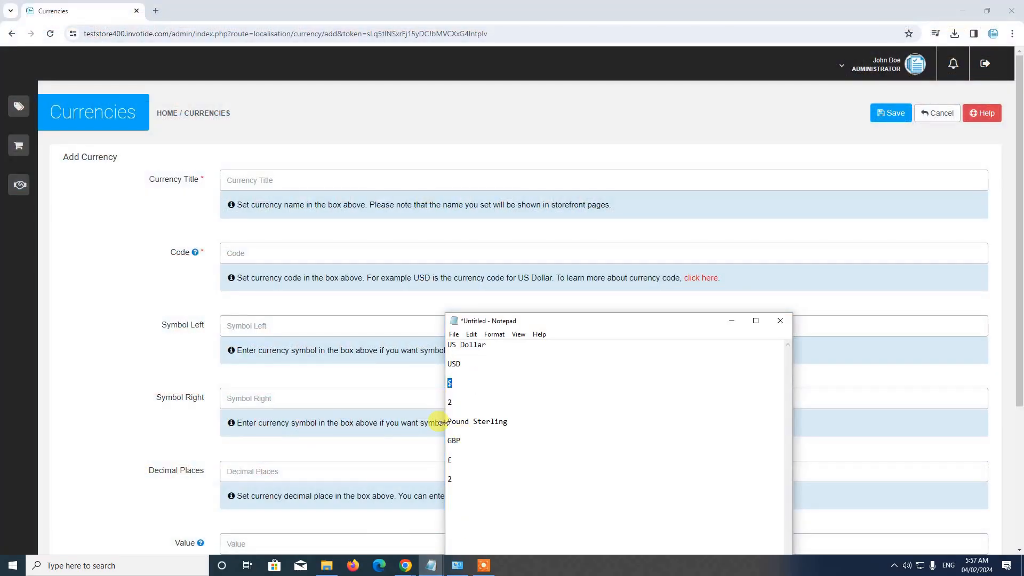
drag(448, 424, 517, 421)
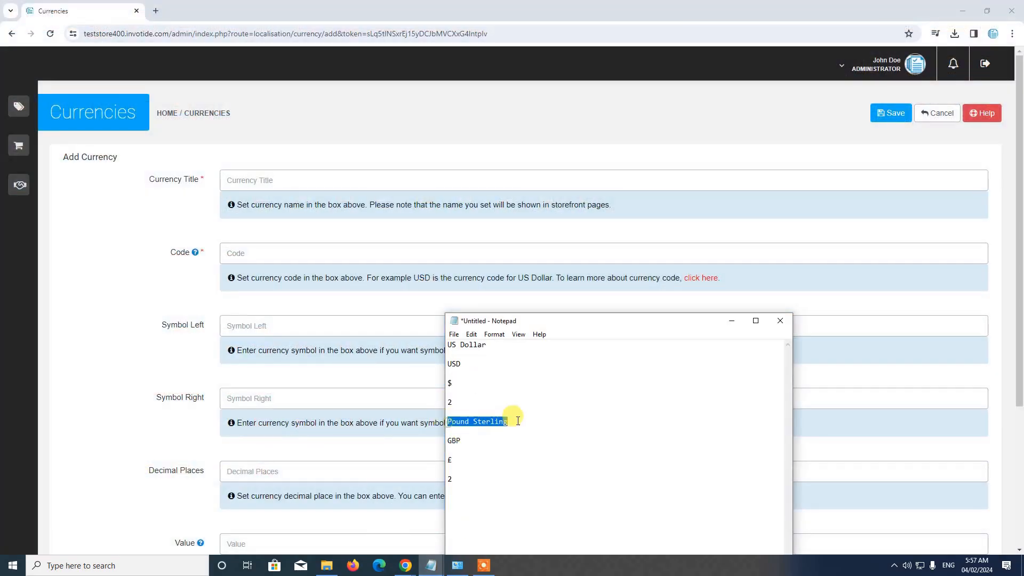
key(ctrl+c)
click(334, 181)
key(ctrl+v)
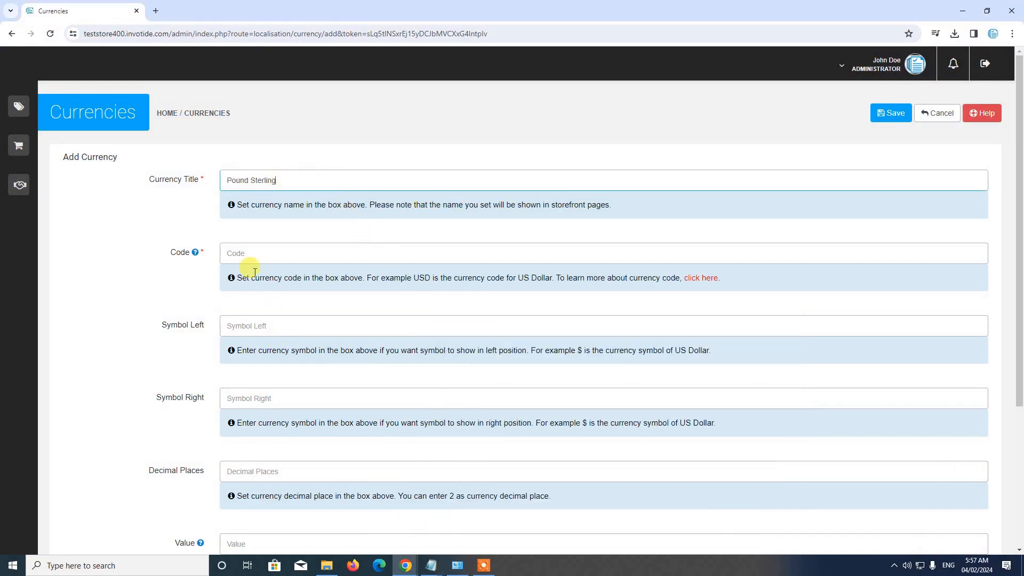
Set the new currency's code to GBP, copied from the Notepad notes
mouse_move(431, 566)
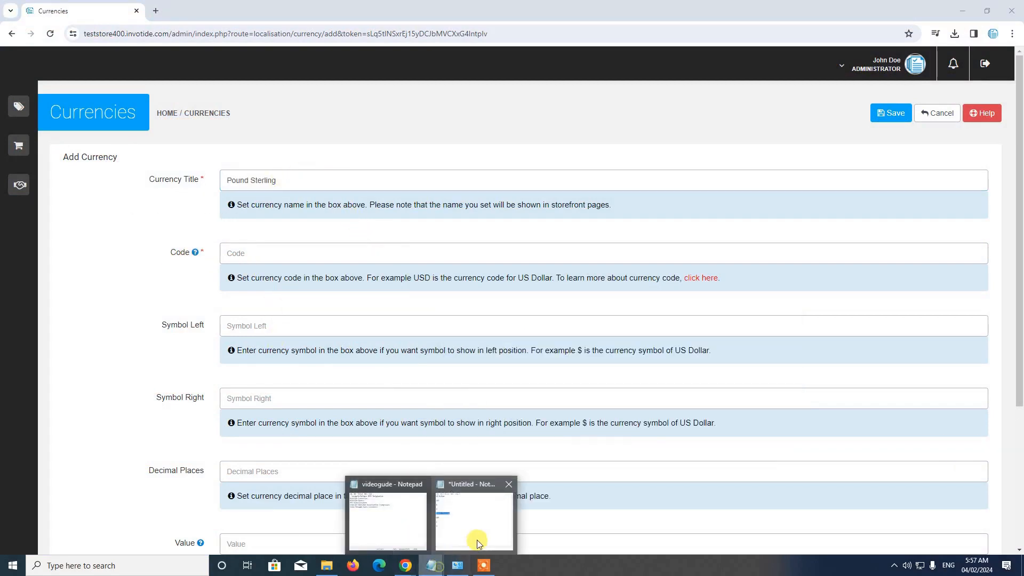
click(480, 534)
drag(448, 441, 473, 441)
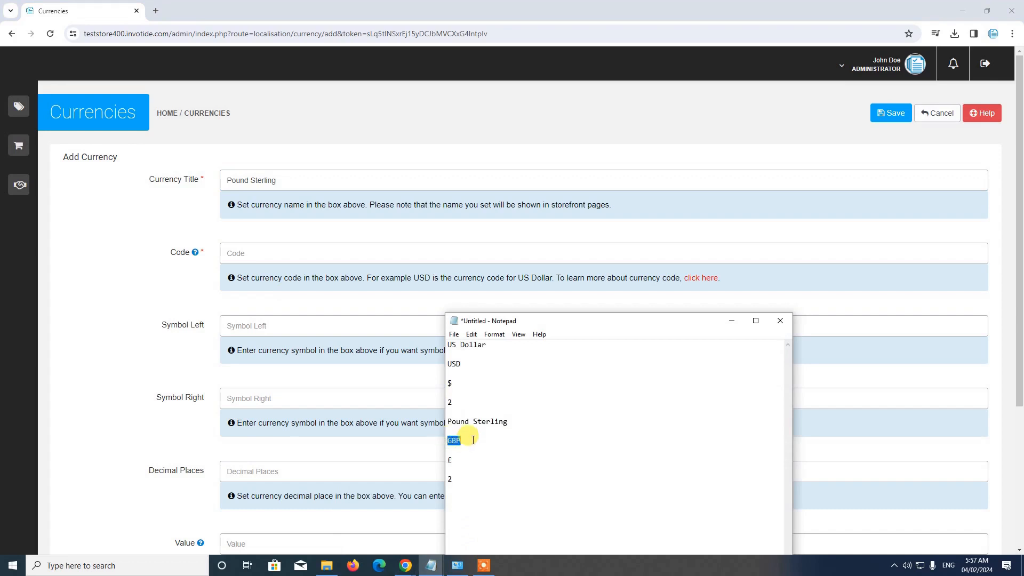
click(304, 254)
key(ctrl+v)
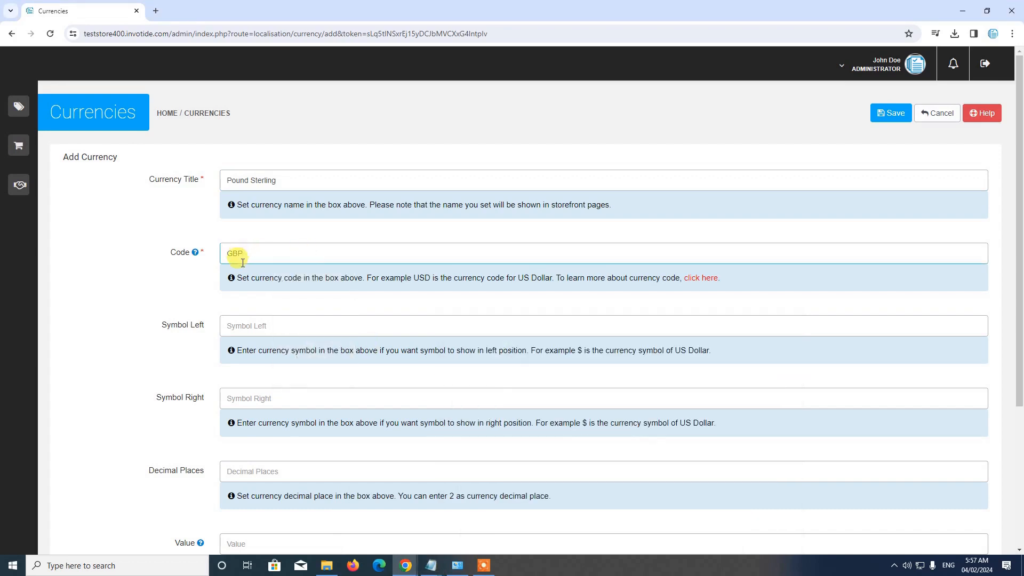
Set the new currency's left symbol to £, copied from the Notepad notes, and its decimal places to 2
scroll(249, 276, down, 1)
scroll(250, 277, down, 1)
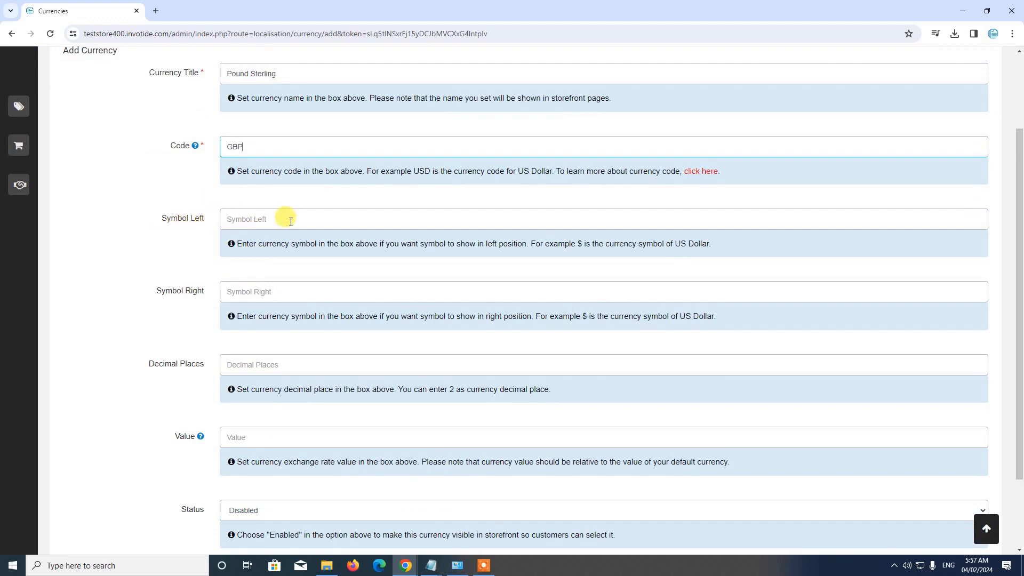
click(431, 565)
click(469, 529)
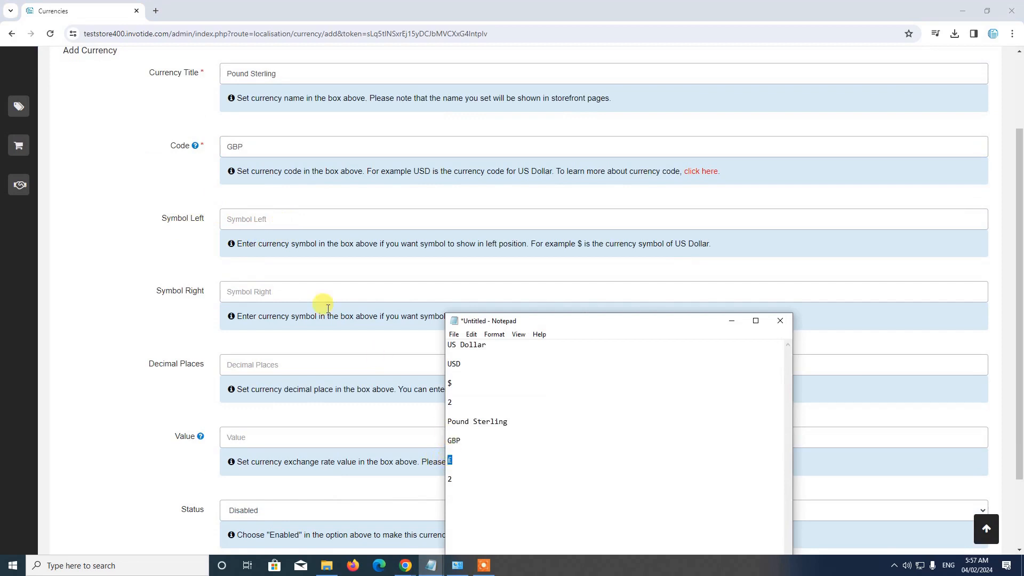
click(256, 225)
key(ctrl+v)
scroll(292, 290, down, 1)
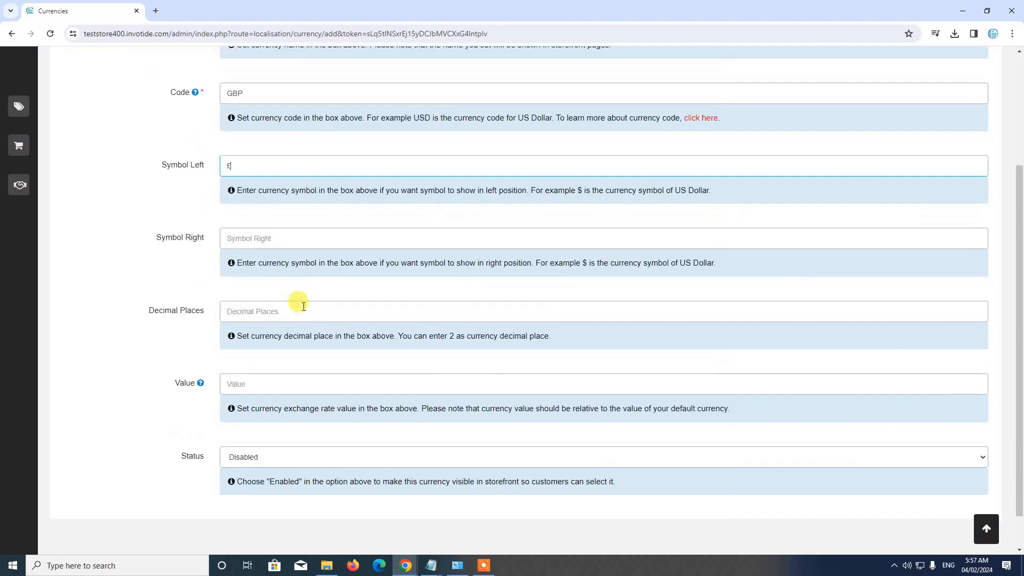
click(262, 312)
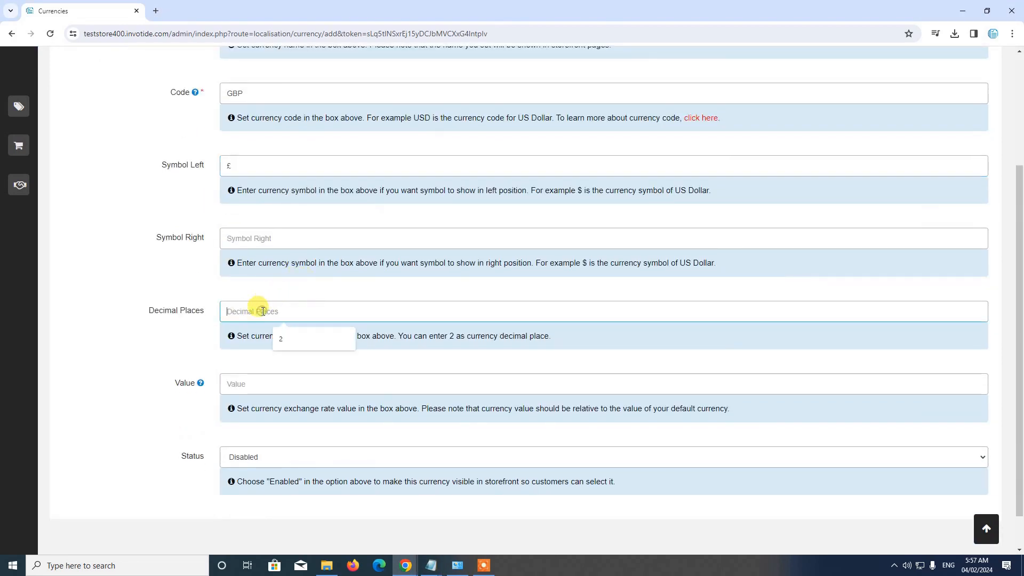
text(2)
scroll(275, 314, down, 1)
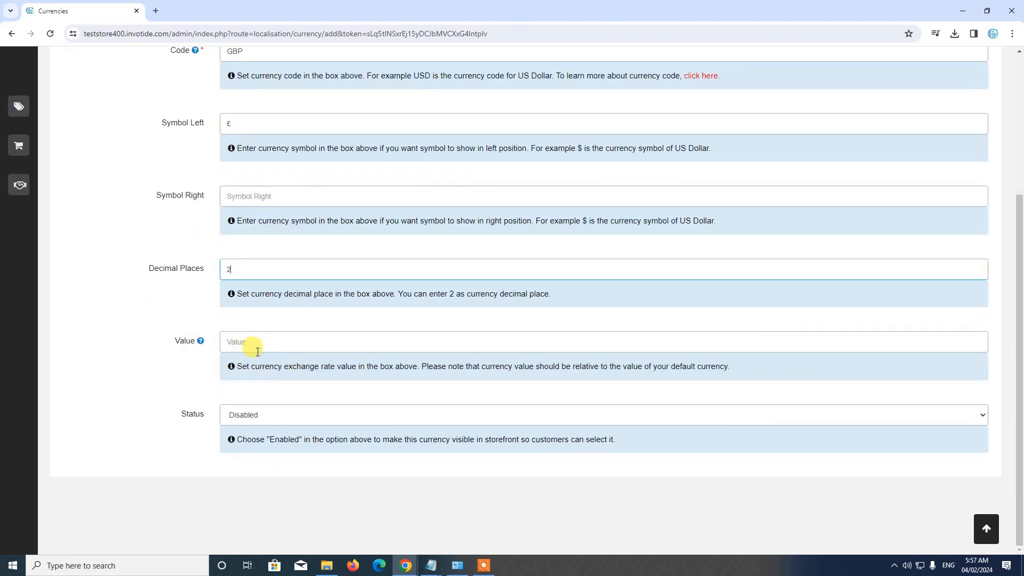
Set the Pound Sterling currency's status to Enabled and save the entry
click(253, 421)
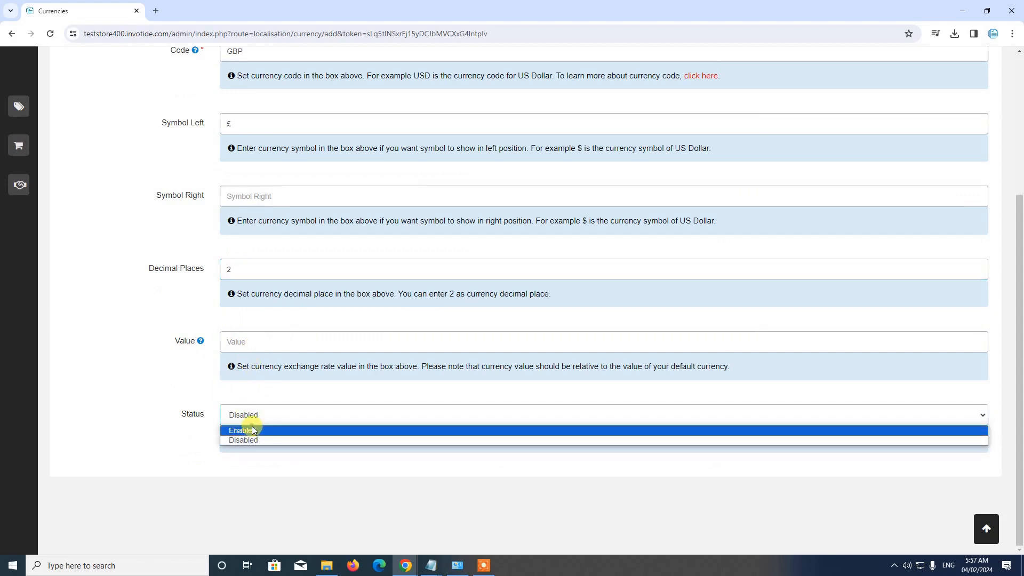
click(244, 431)
scroll(267, 416, up, 4)
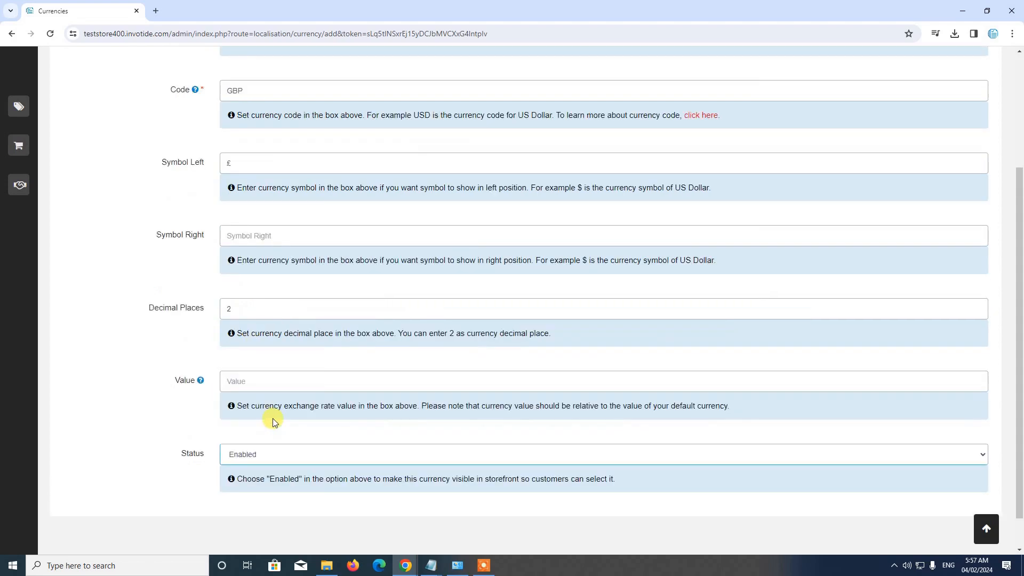
click(890, 123)
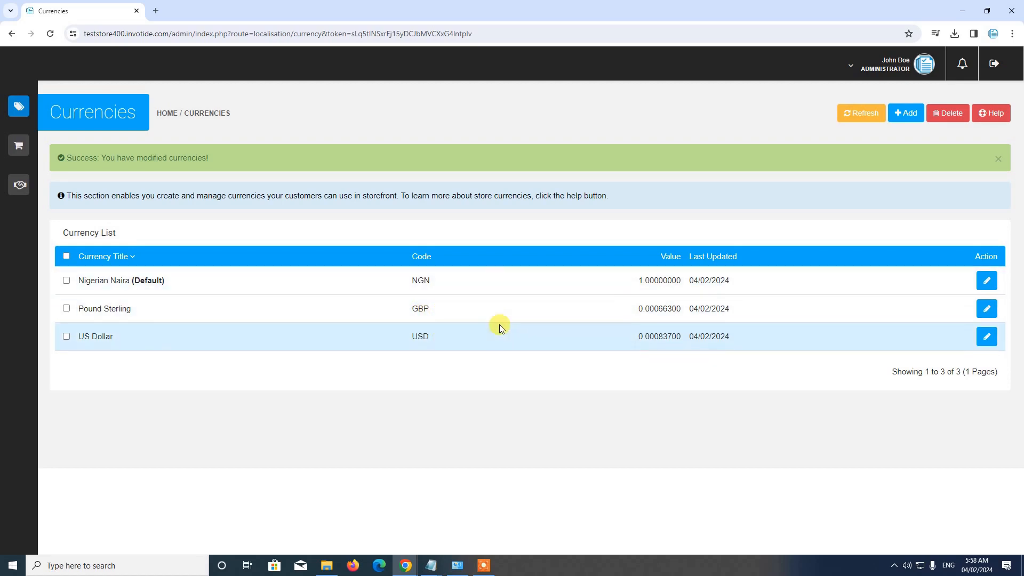
Open the Your Store storefront, review its currency choices and switch the display currency to US Dollar
click(856, 66)
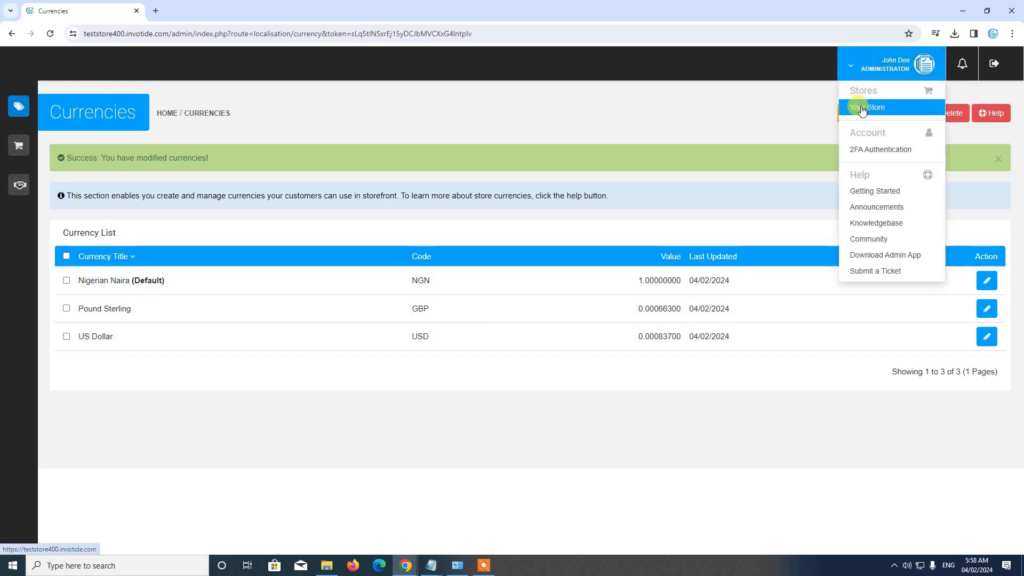
click(853, 105)
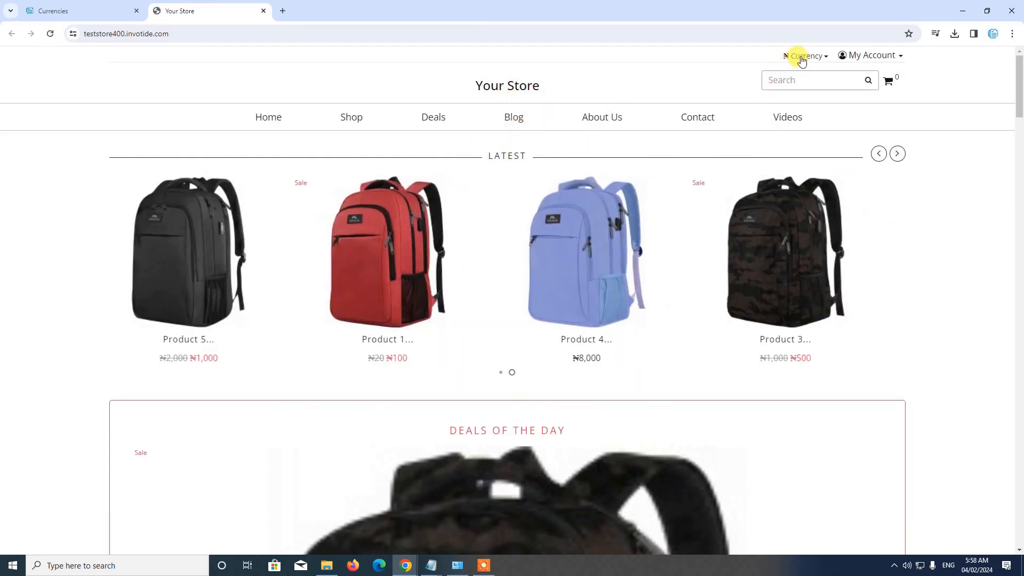
click(802, 58)
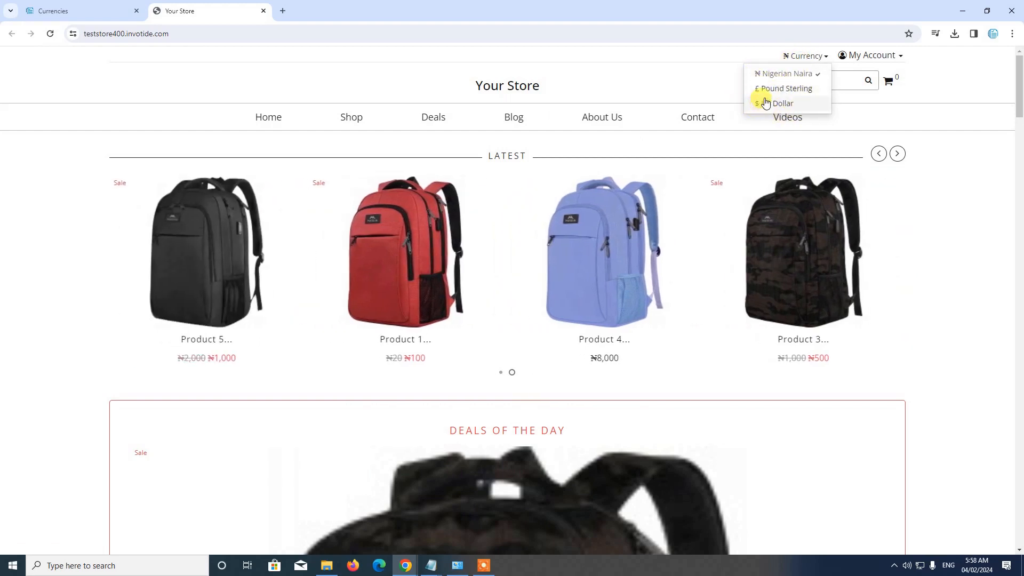
click(640, 83)
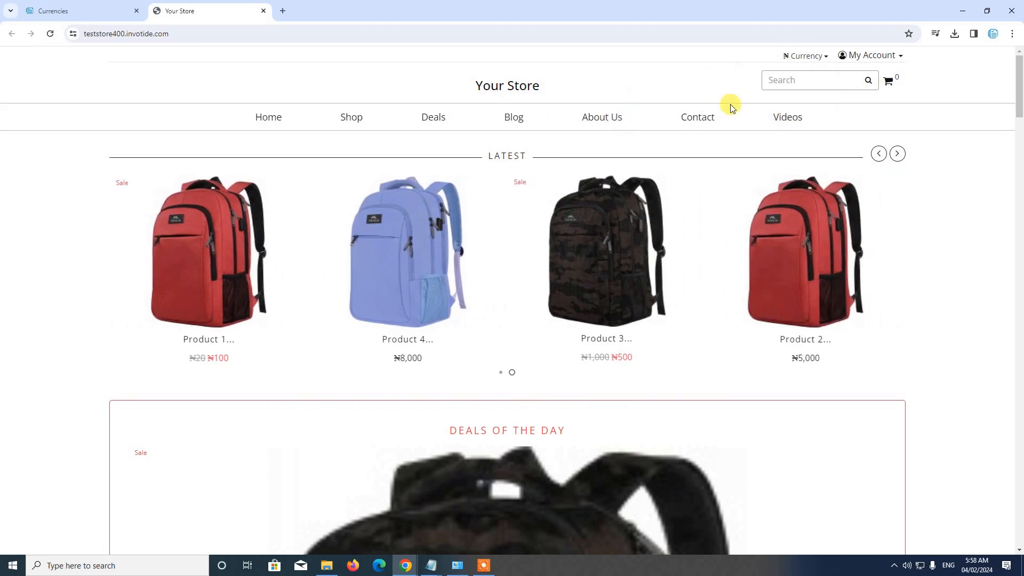
click(800, 56)
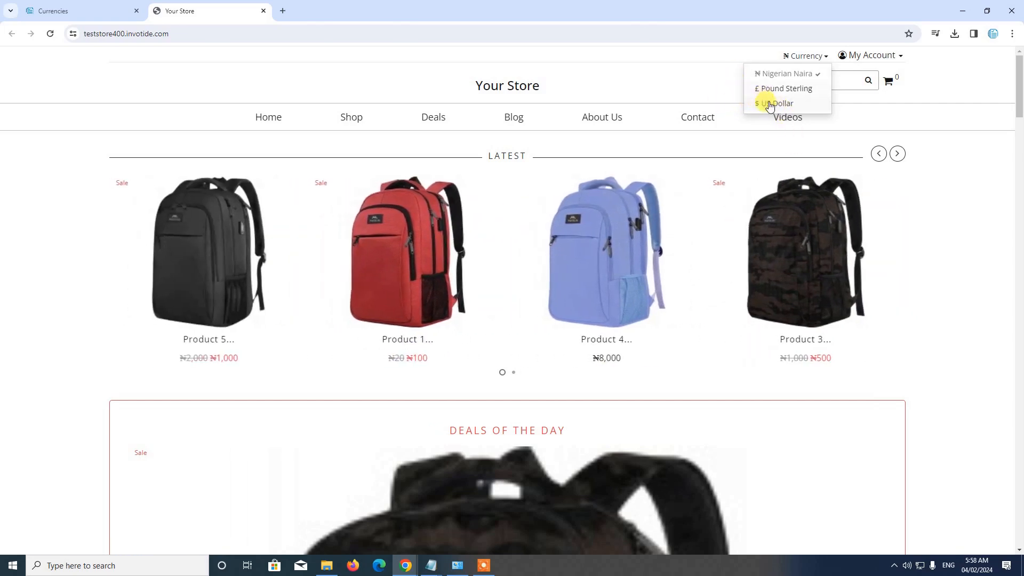
click(770, 104)
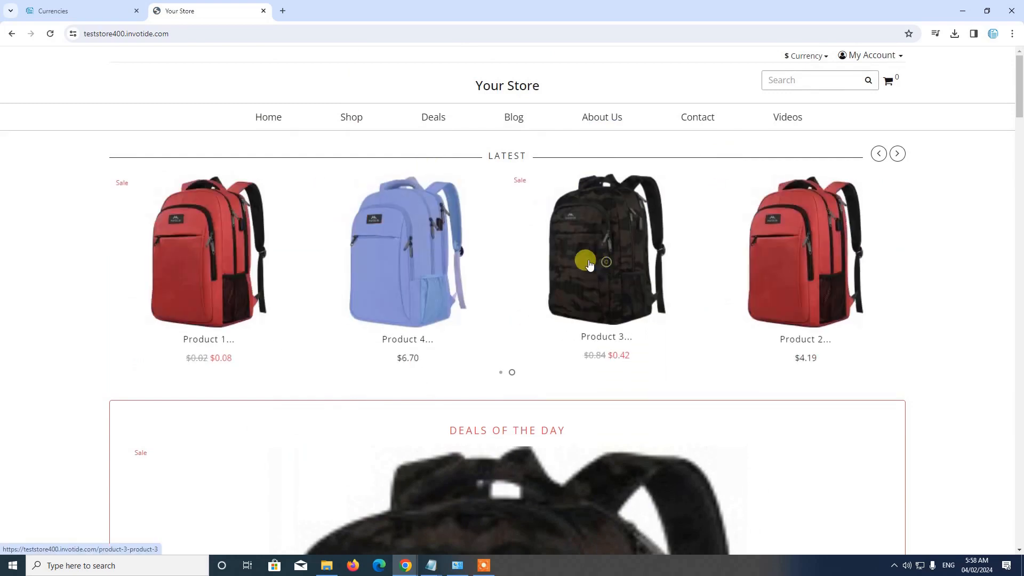
Open the Product 4 page, check its price and switch the storefront currency to Pound Sterling
click(396, 264)
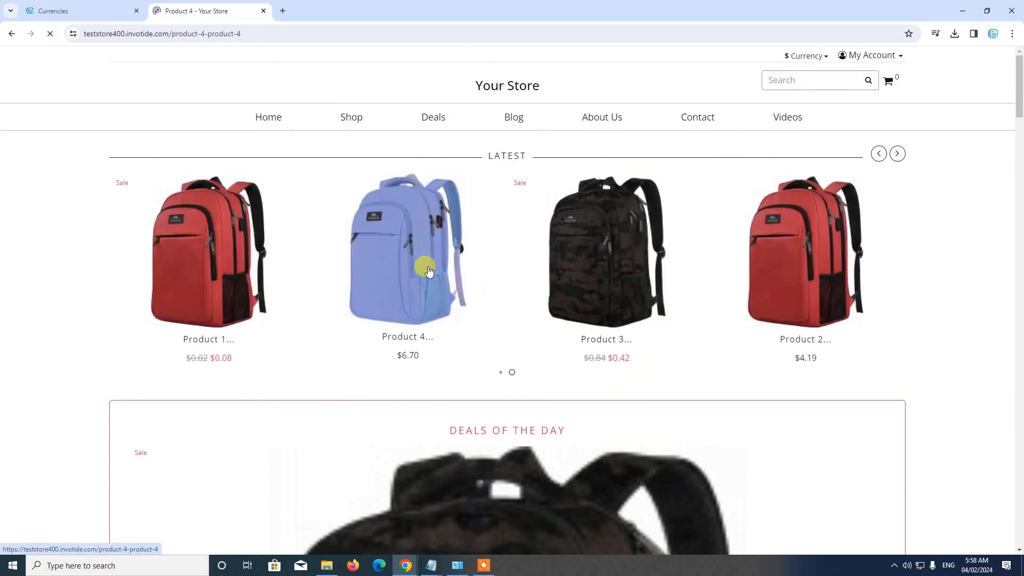
scroll(642, 289, down, 1)
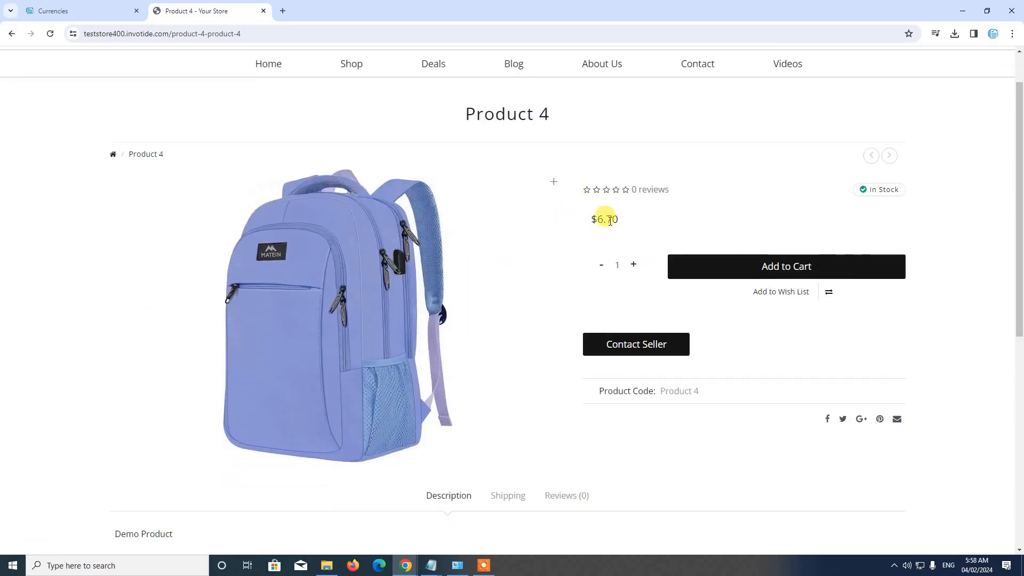
scroll(604, 222, up, 1)
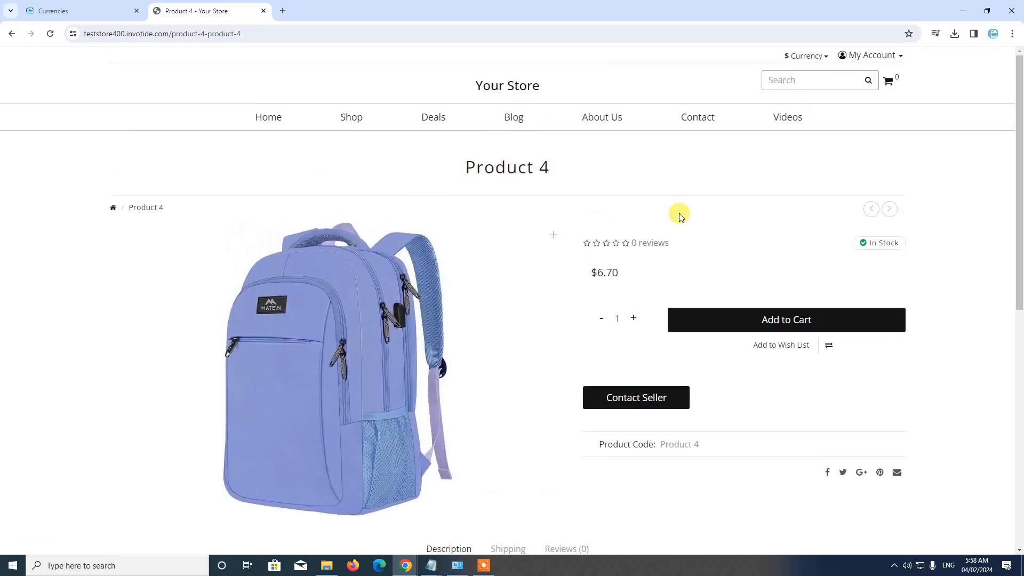
click(802, 59)
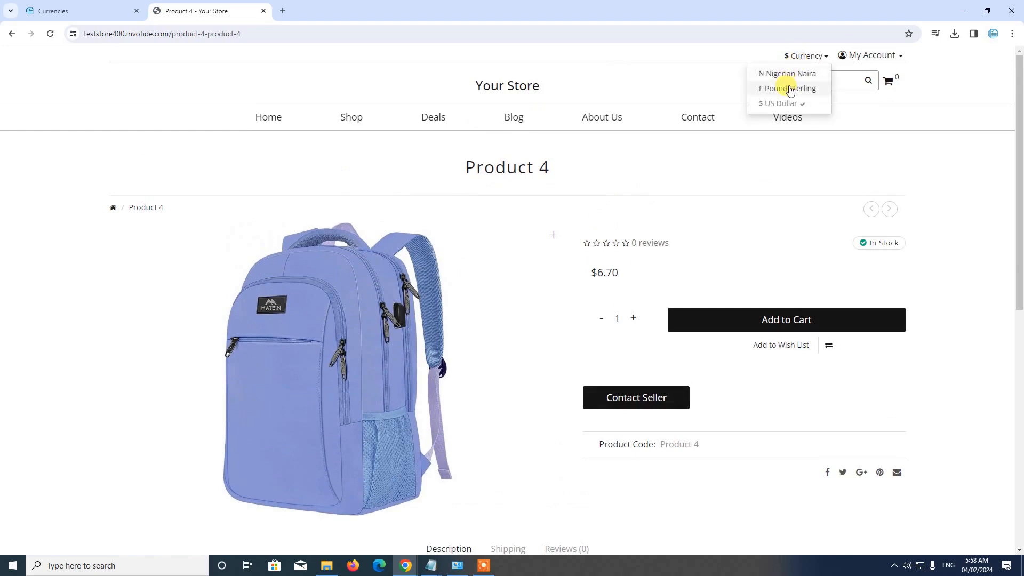
click(790, 89)
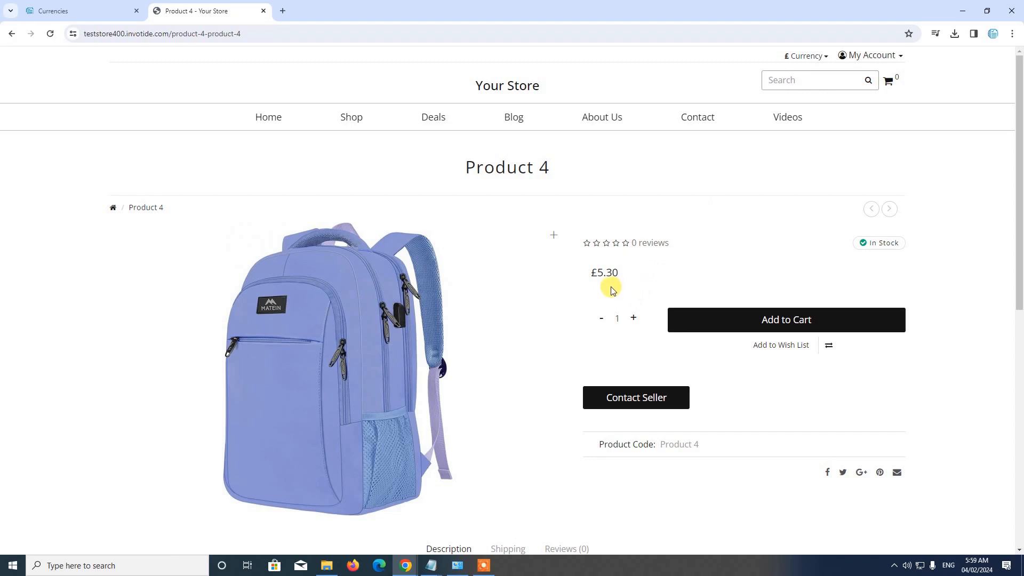
click(68, 8)
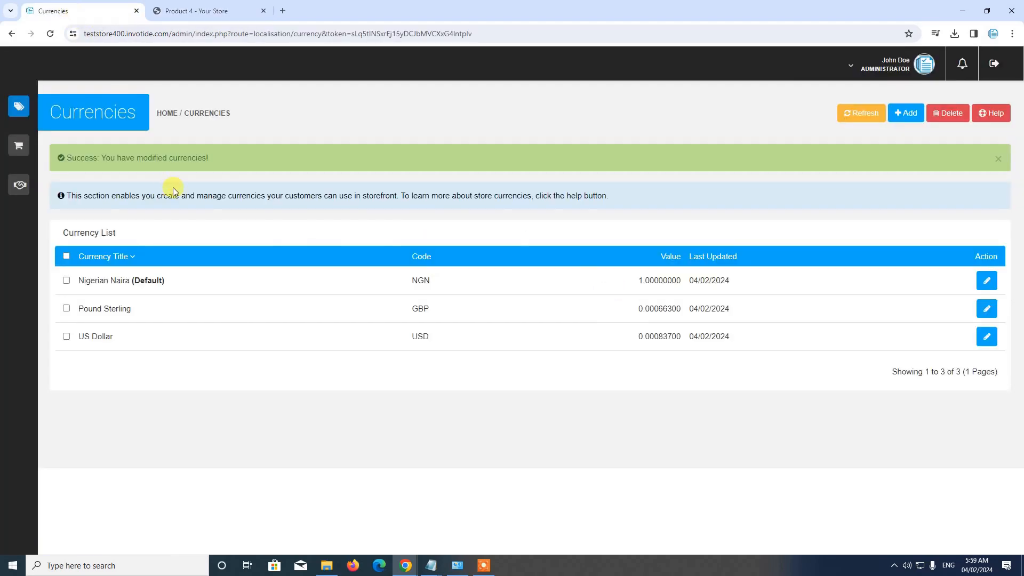
mouse_move(11, 130)
click(34, 109)
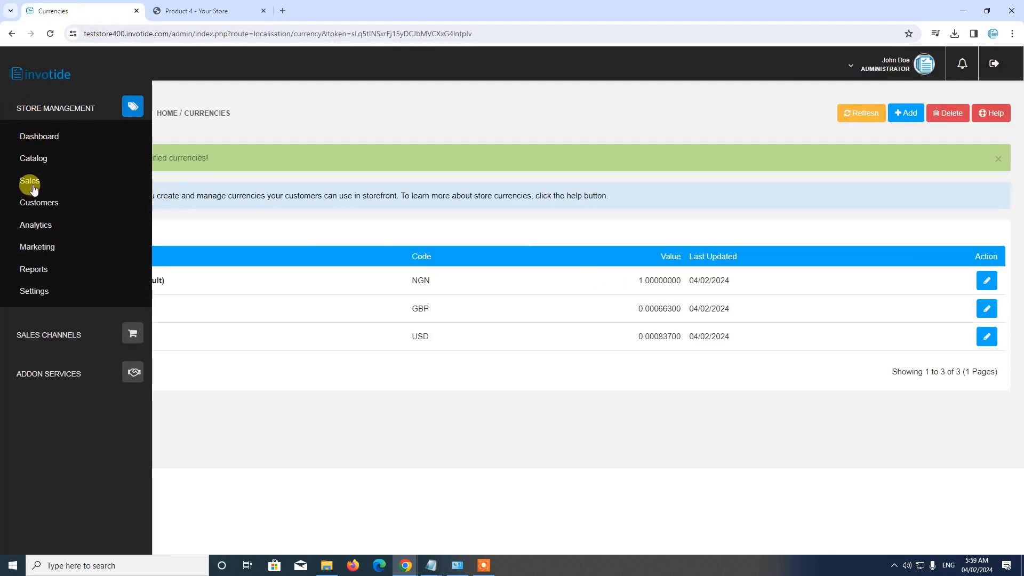
click(192, 10)
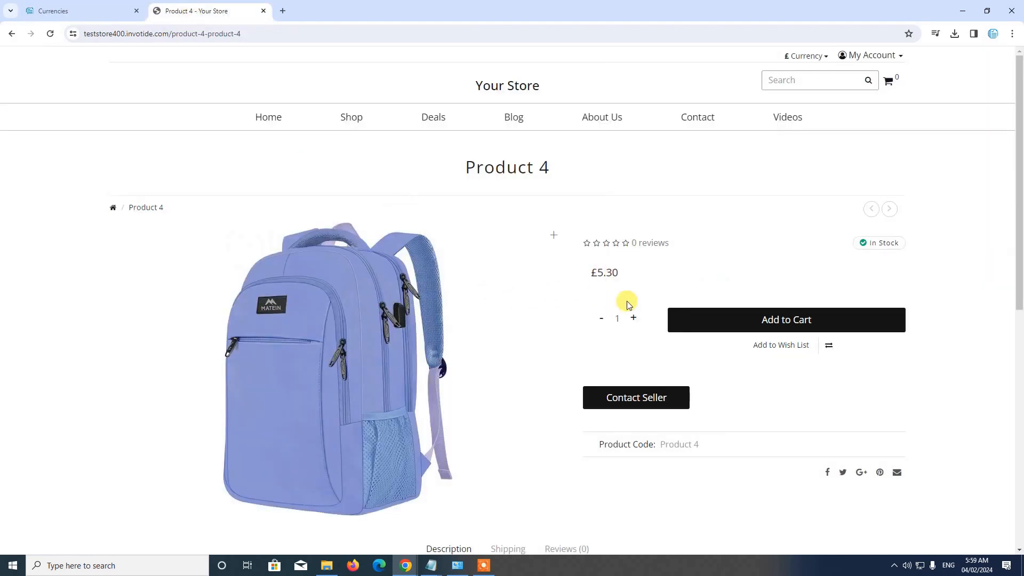
Add Product 4 to the shopping cart and proceed to checkout
click(772, 321)
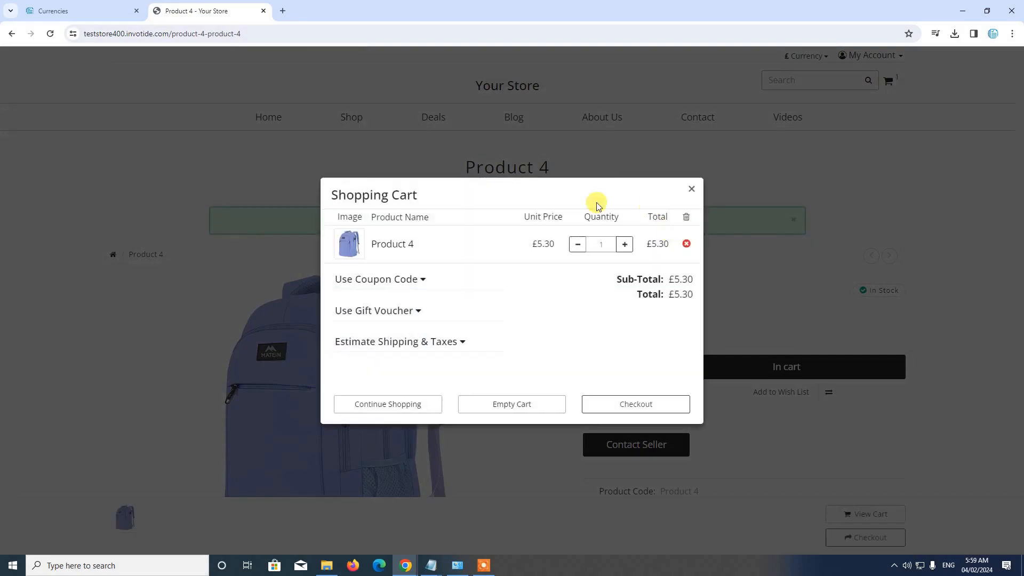
click(617, 406)
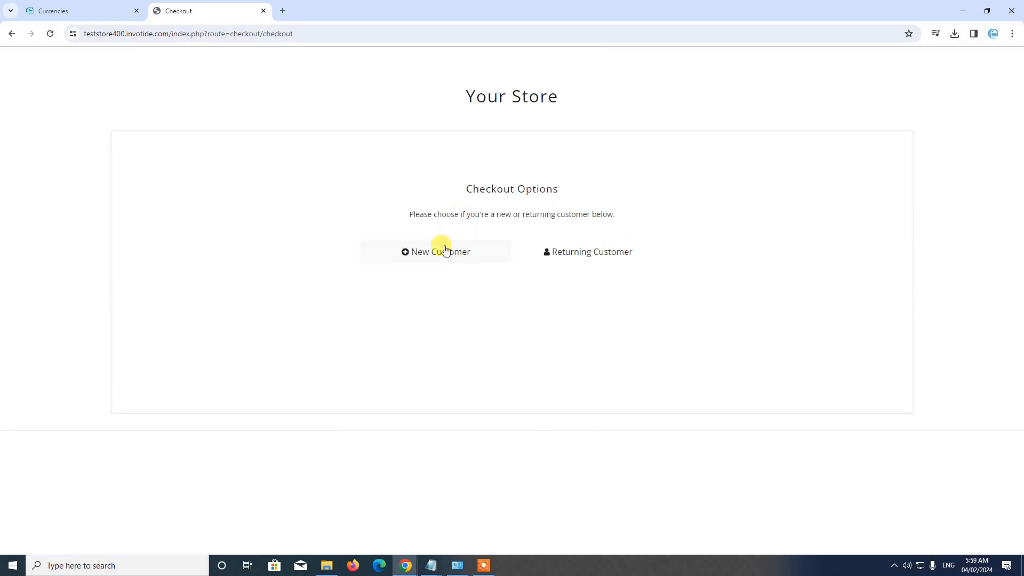
Log in at checkout as a returning customer with the account's e-mail and password
click(588, 260)
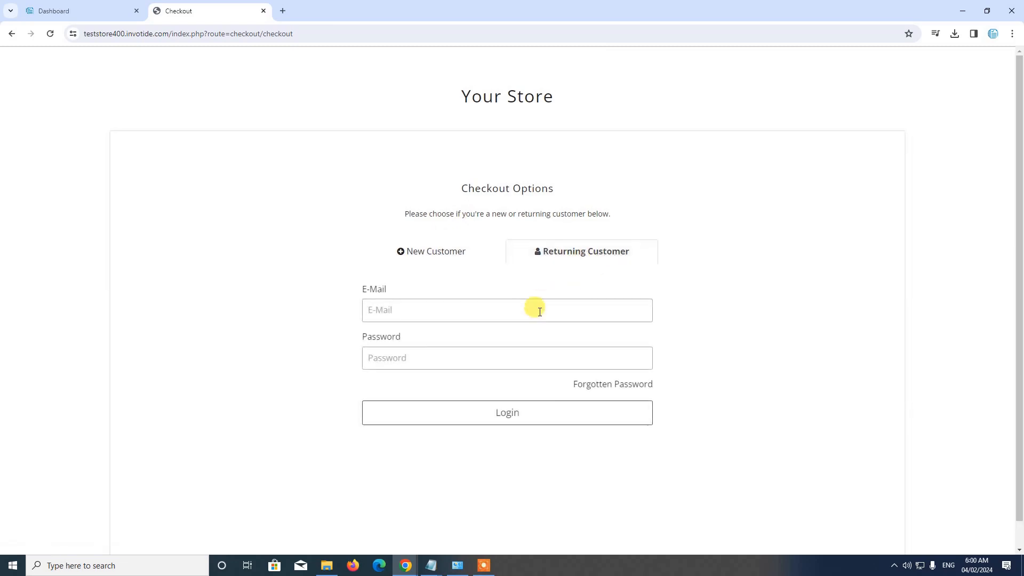
click(540, 311)
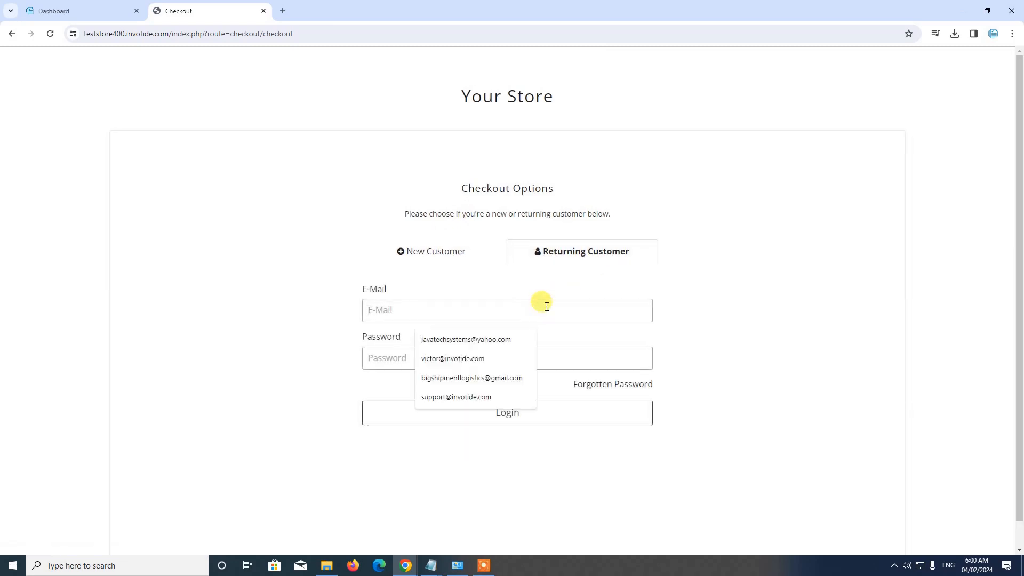
click(469, 340)
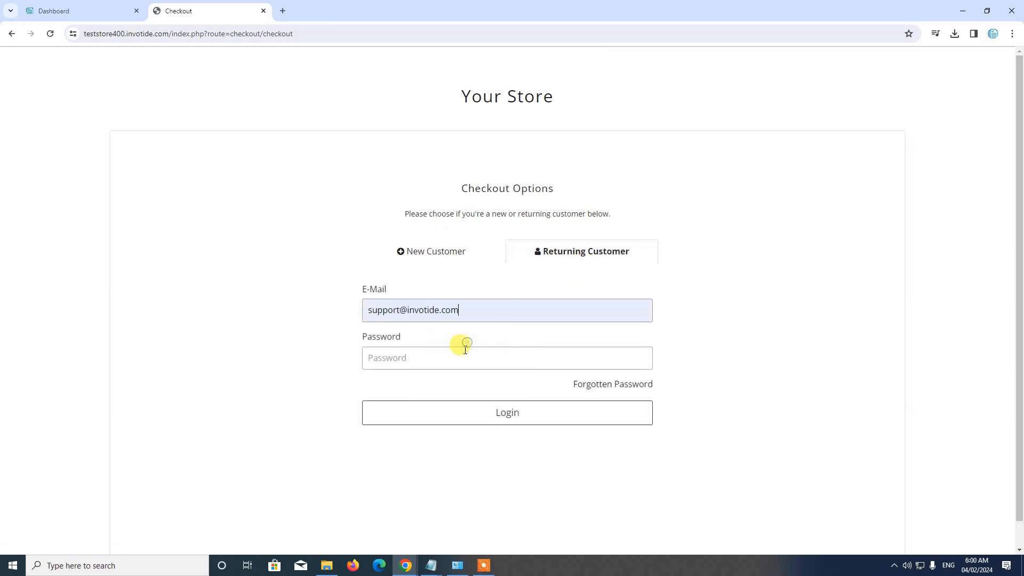
click(463, 350)
text(s)
click(503, 415)
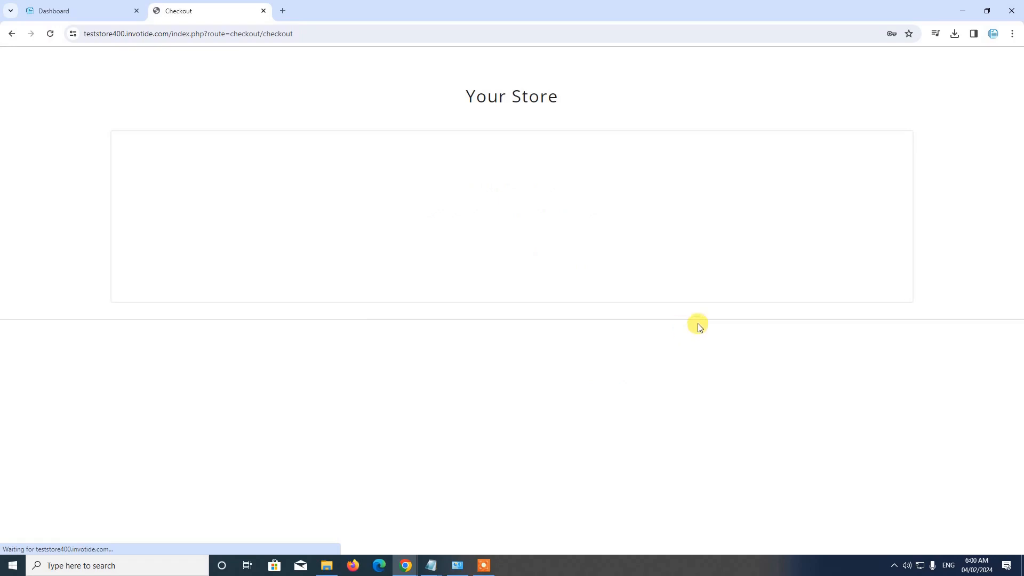
Choose the first existing address as the delivery address and continue the checkout
click(383, 272)
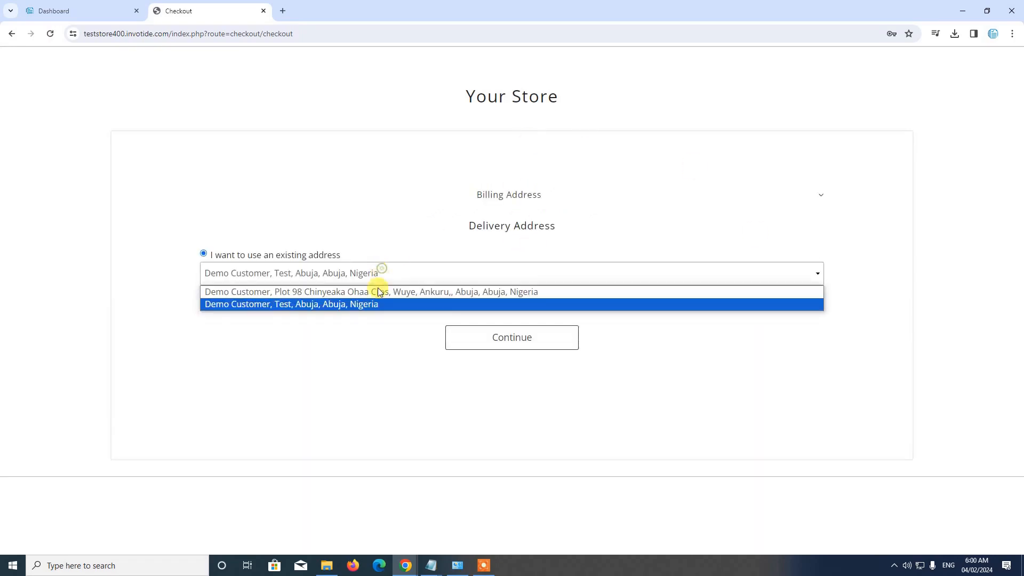
click(378, 290)
click(514, 338)
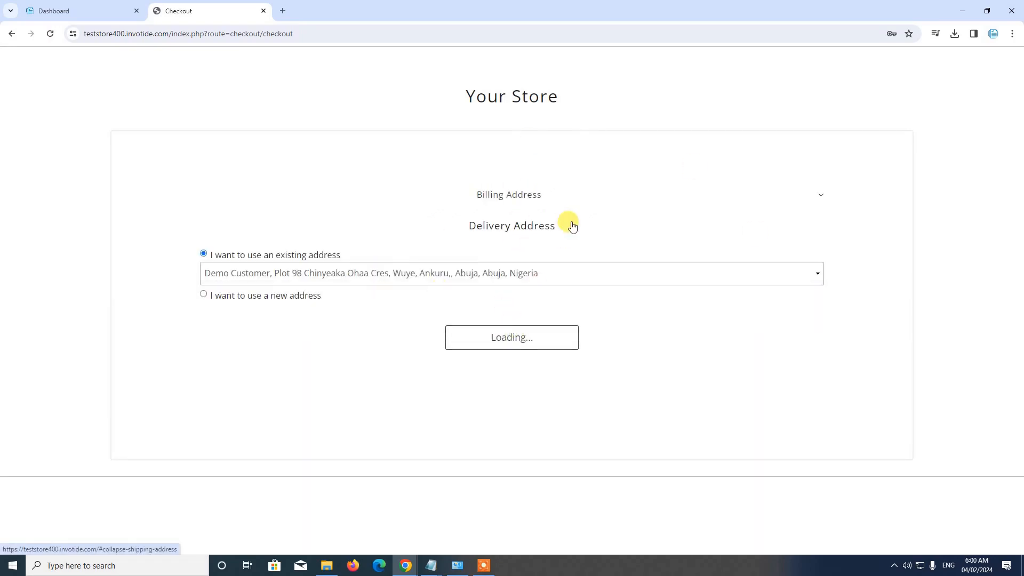
Choose ABC under SHIIP Delivery as the delivery method and continue with Pay with Bank Transfer as the payment method
scroll(778, 419, down, 3)
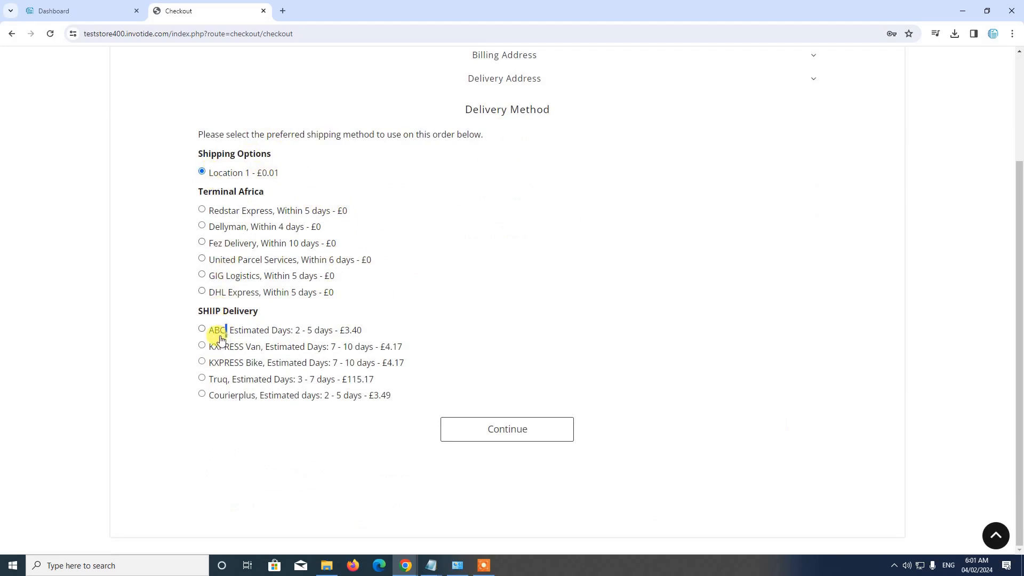
click(204, 328)
click(498, 431)
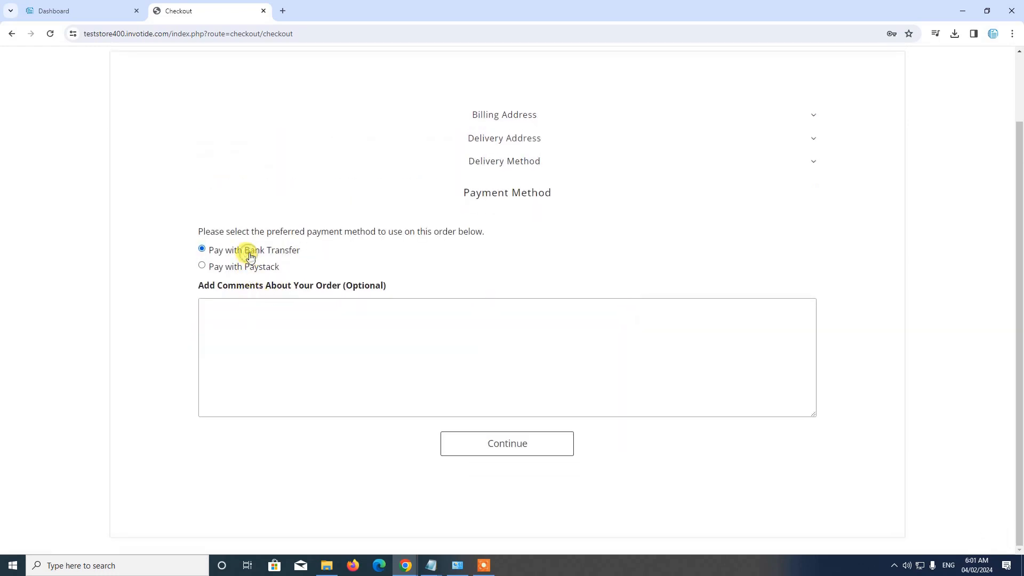
click(501, 435)
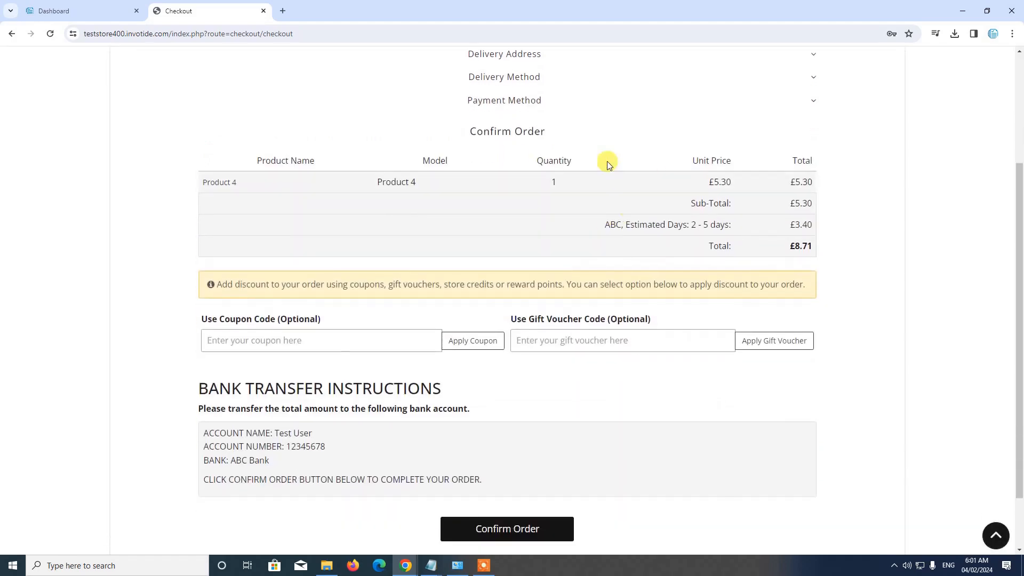
Confirm the Product 4 order and complete its payment confirmation, continuing back to the storefront home page
scroll(482, 467, down, 2)
click(490, 447)
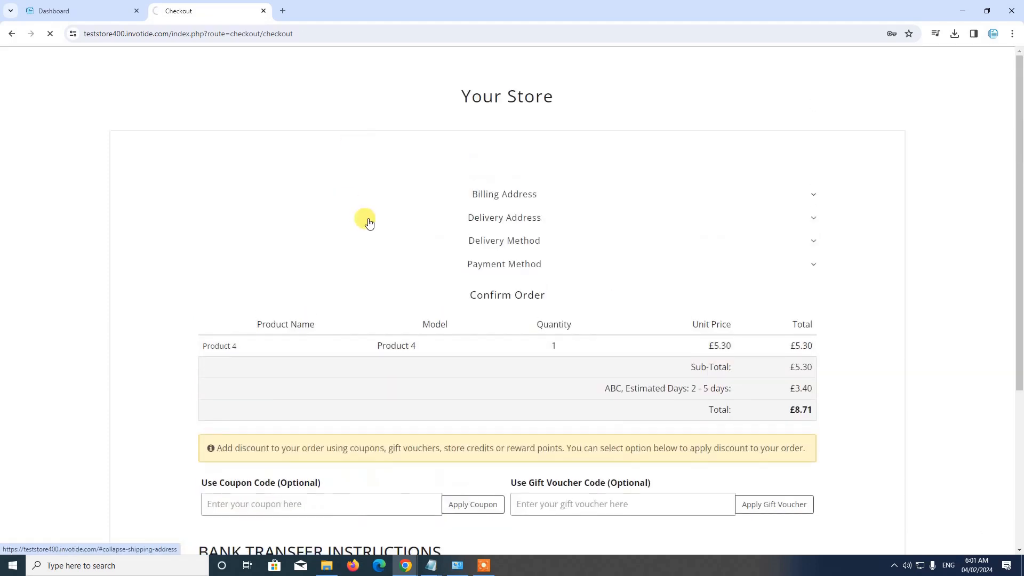
scroll(367, 235, down, 3)
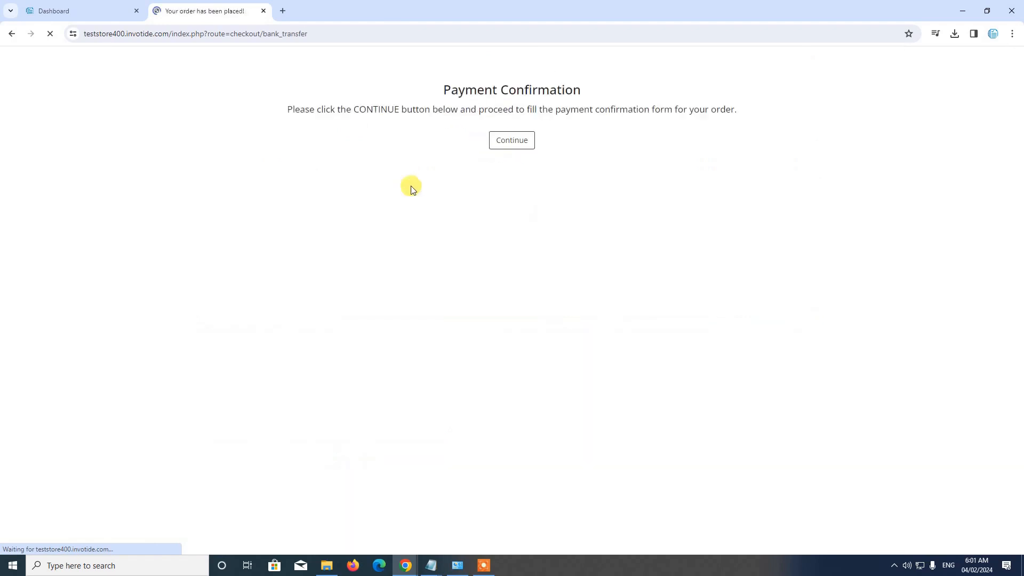
click(502, 140)
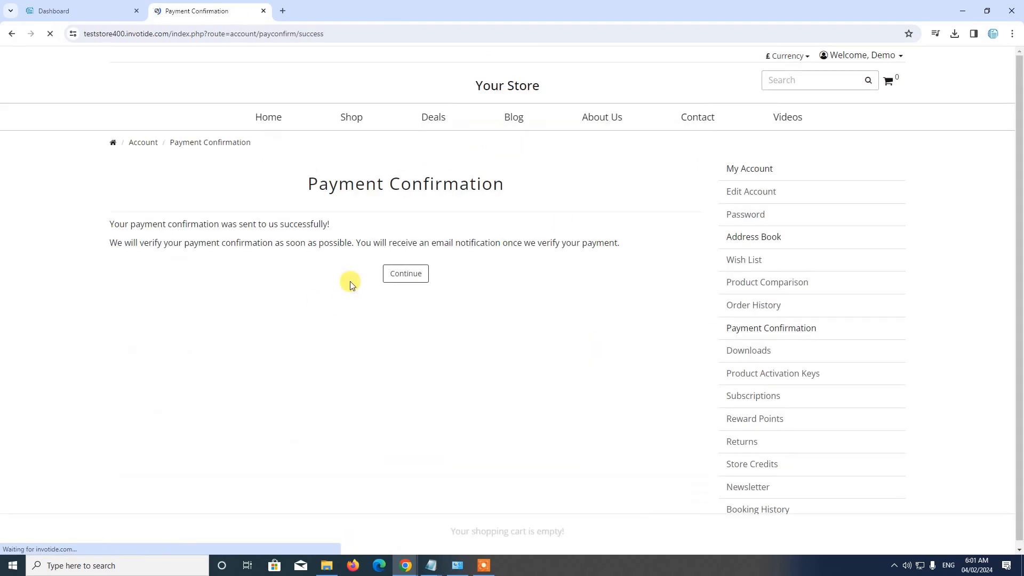
click(410, 280)
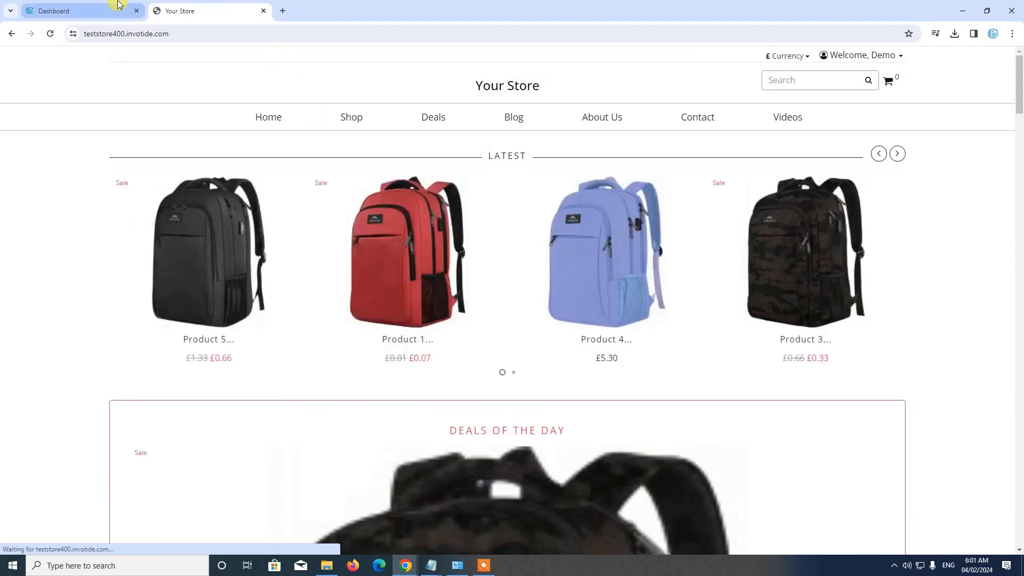
Switch to the store's admin dashboard and open the list of sales orders
click(118, 5)
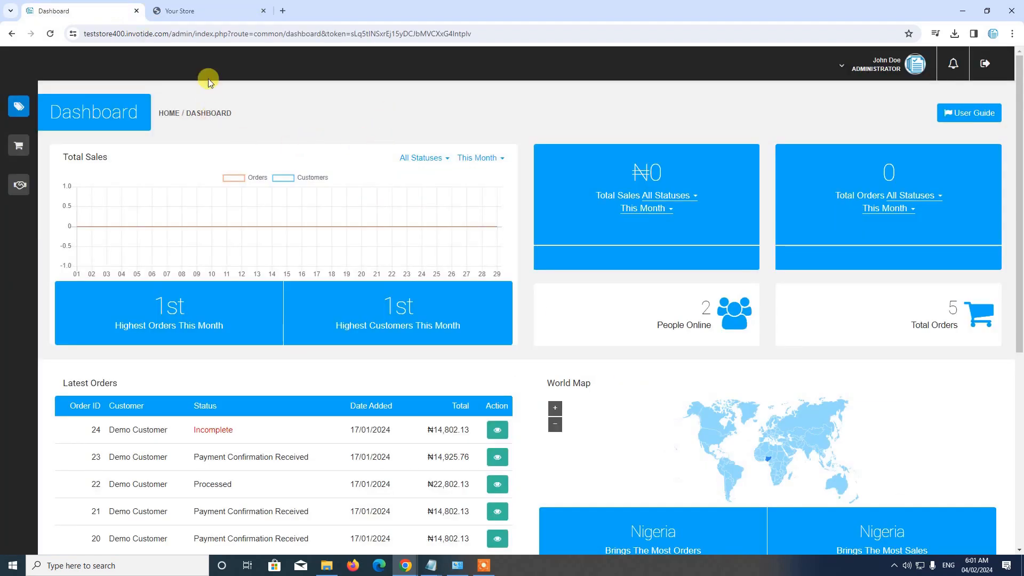
mouse_move(32, 110)
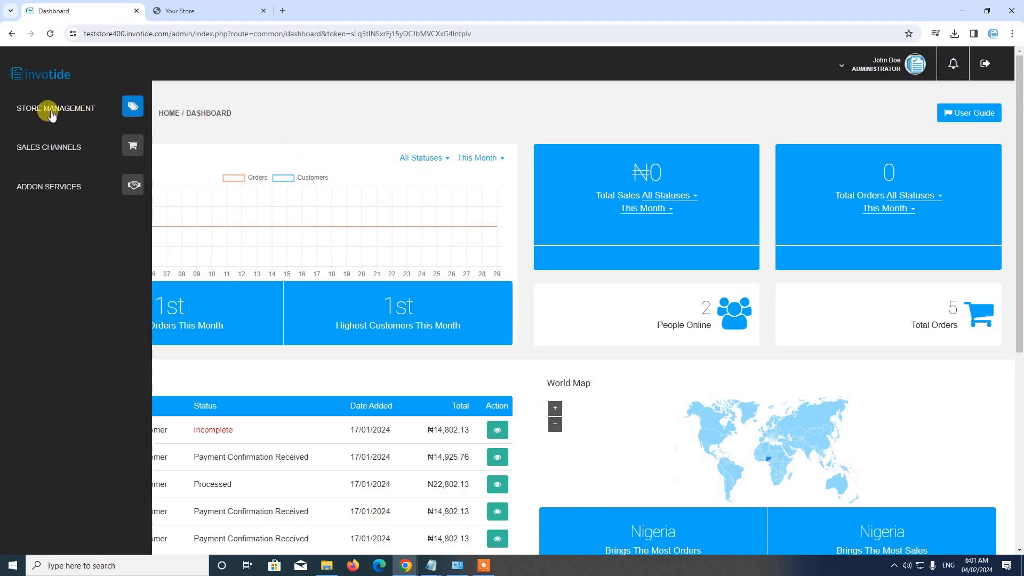
click(51, 115)
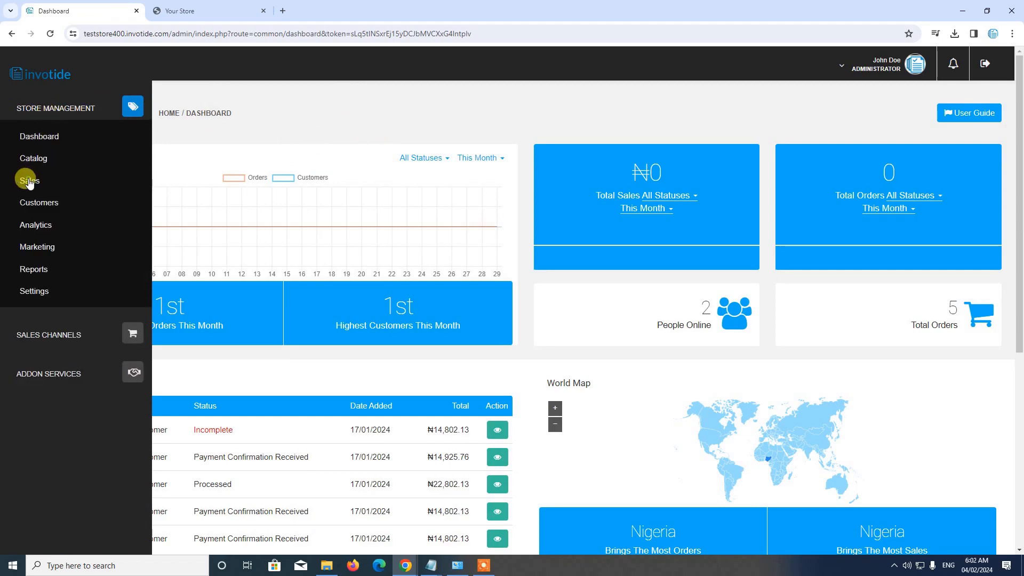
click(29, 182)
click(40, 205)
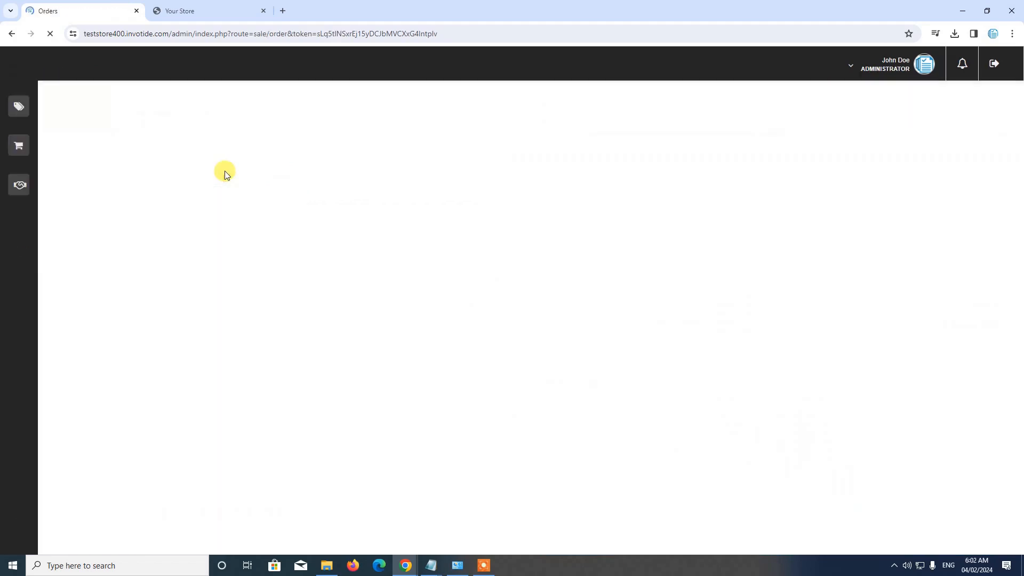
Open the newest order in the orders list and examine its product price, delivery cost, total and history
scroll(225, 175, down, 3)
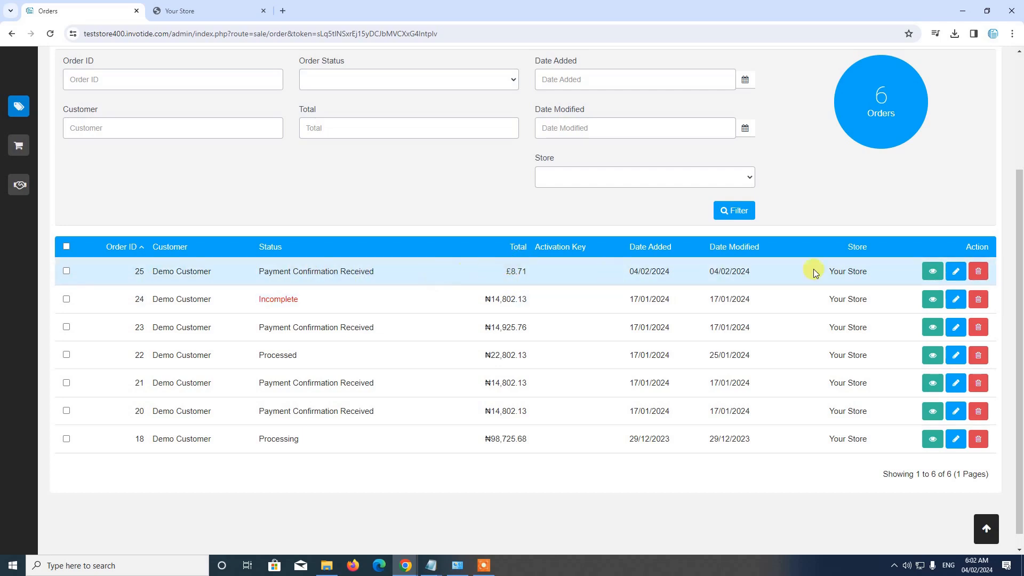
click(933, 271)
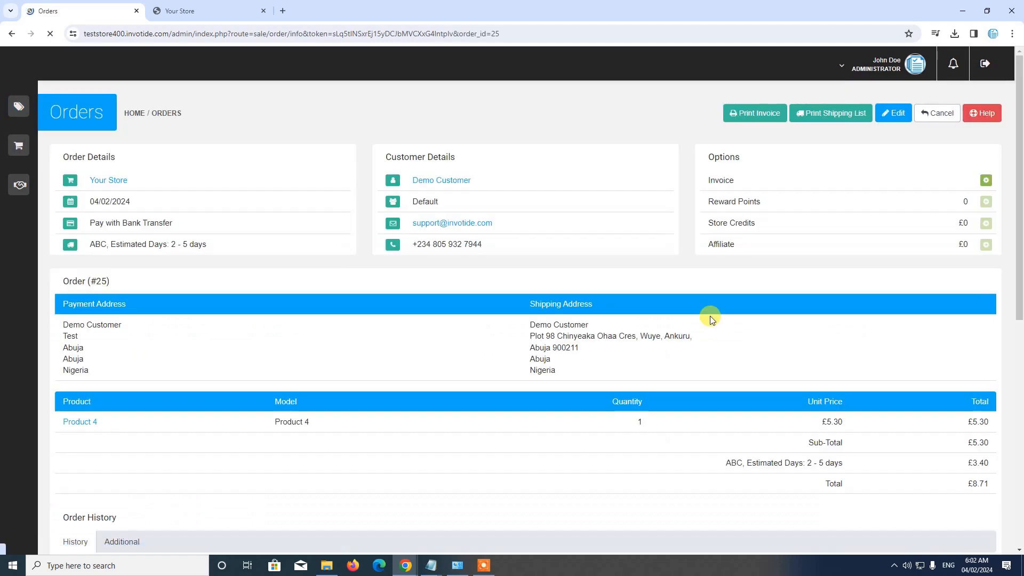
scroll(710, 316, down, 5)
scroll(706, 316, up, 2)
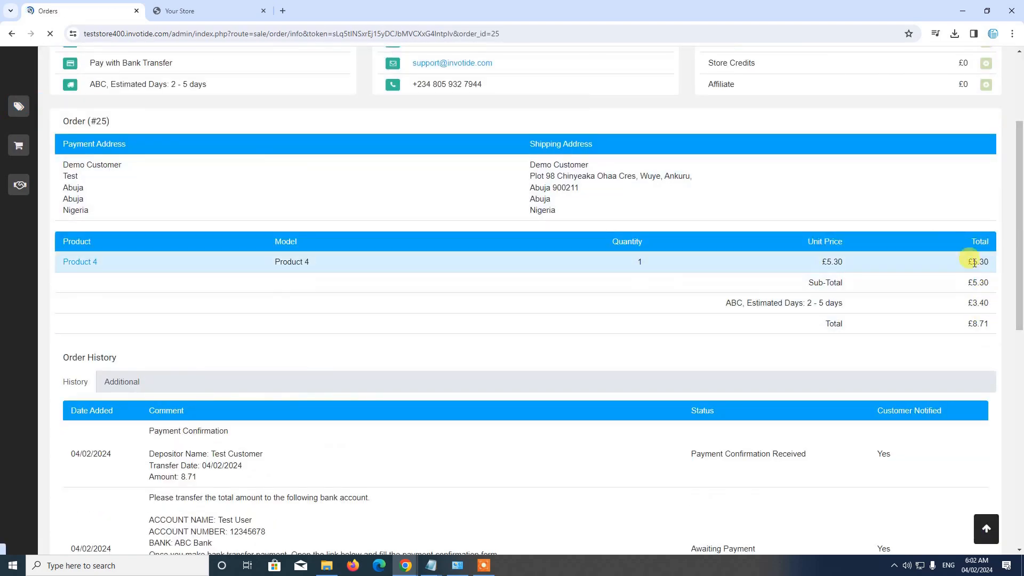
scroll(585, 294, up, 2)
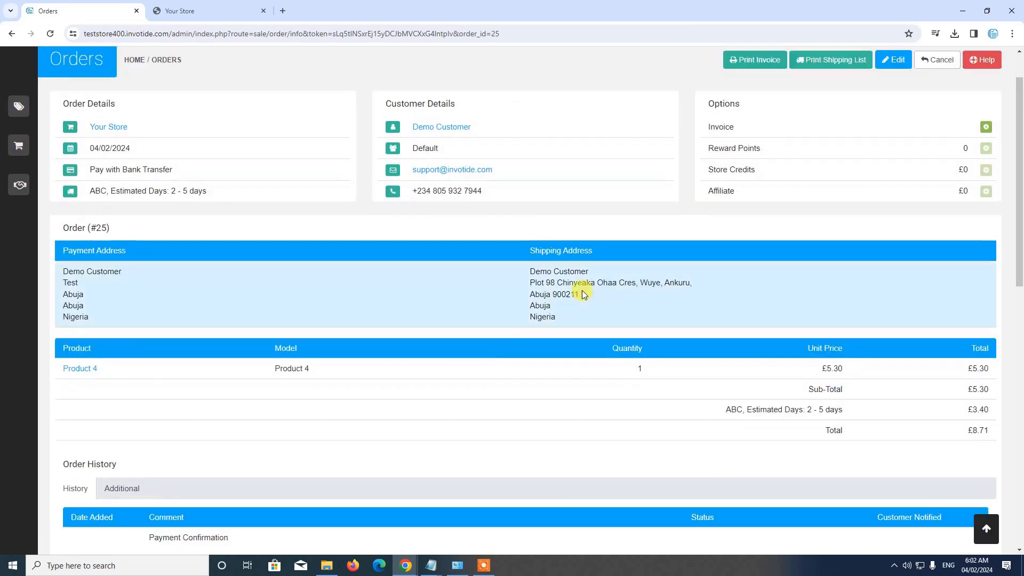
scroll(584, 294, down, 2)
Return to the admin dashboard from the order details
mouse_move(5, 132)
click(54, 107)
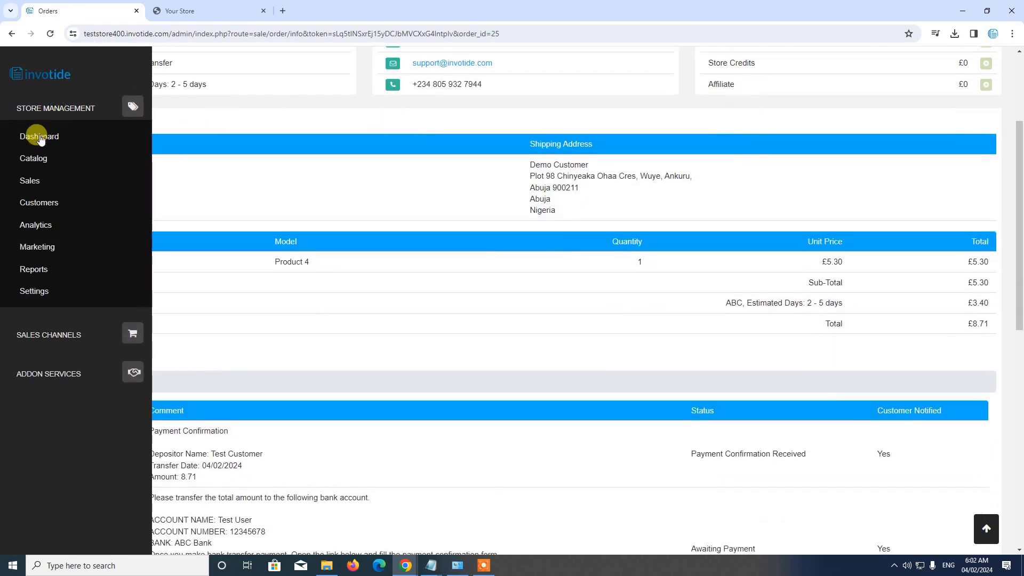
click(40, 138)
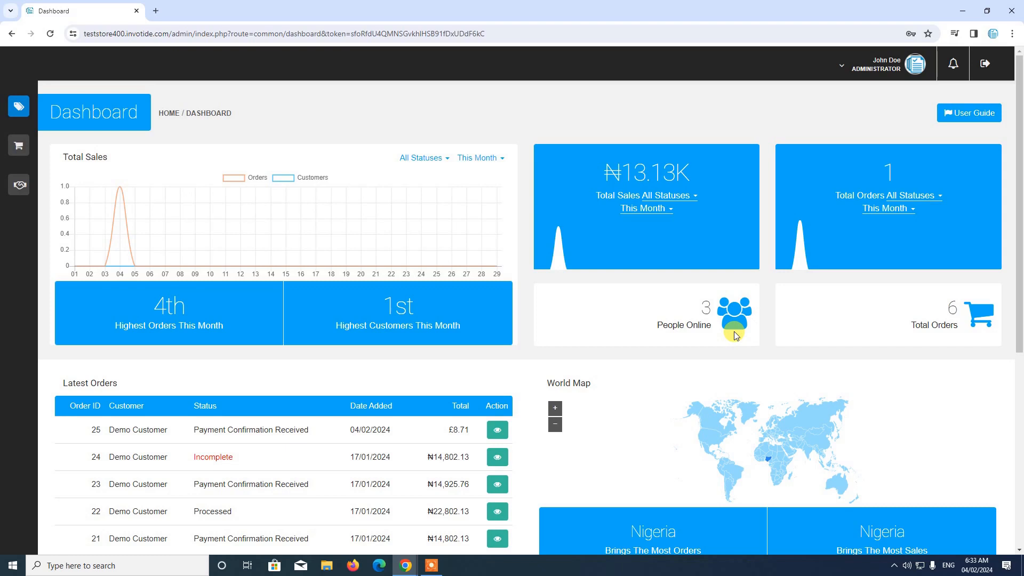
Open the settings of the default store, Your Store, for editing
mouse_move(23, 105)
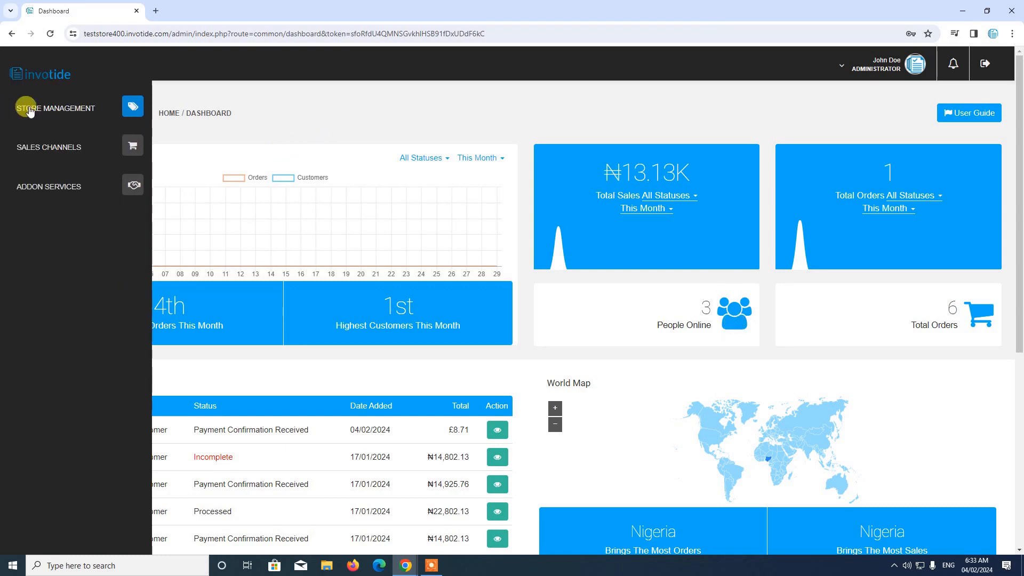
click(62, 112)
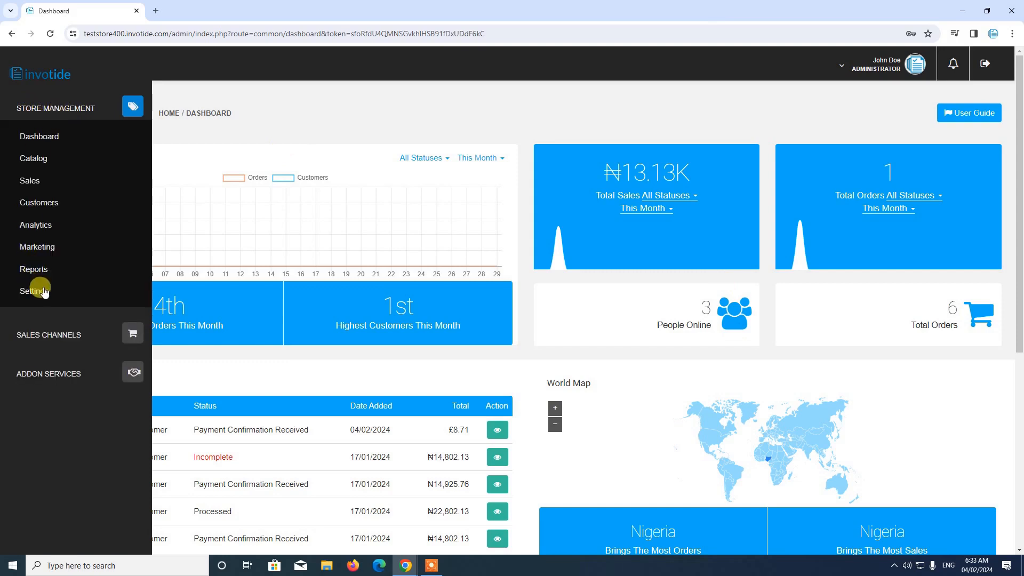
click(41, 290)
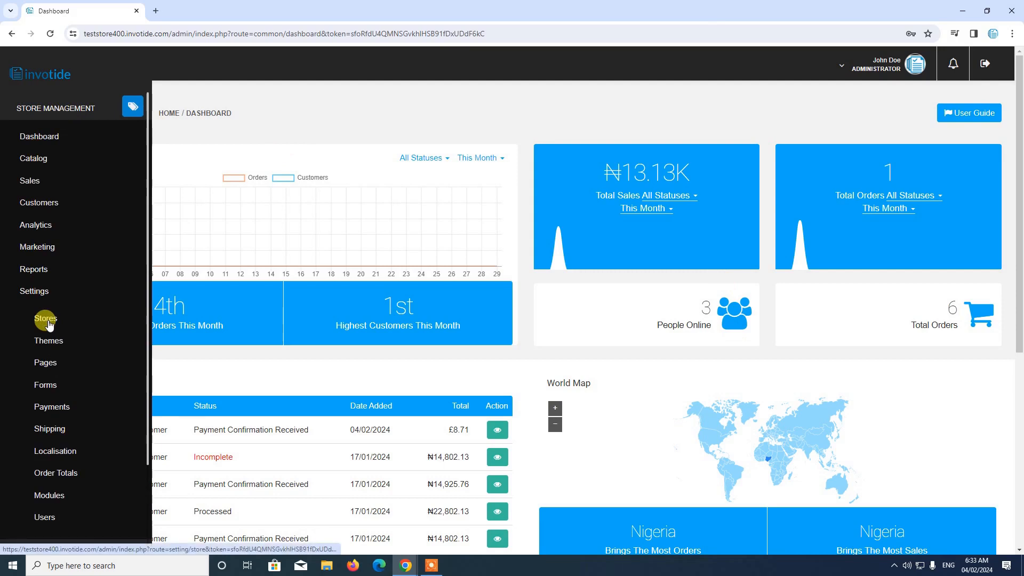
click(45, 318)
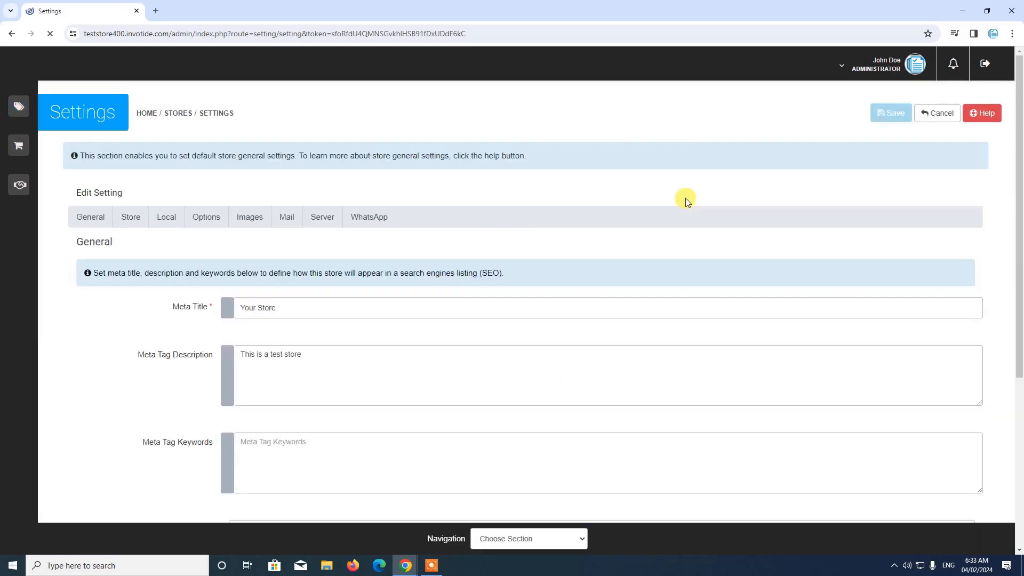
Set the store's default currency to US Dollar in its Local settings
scroll(508, 232, down, 1)
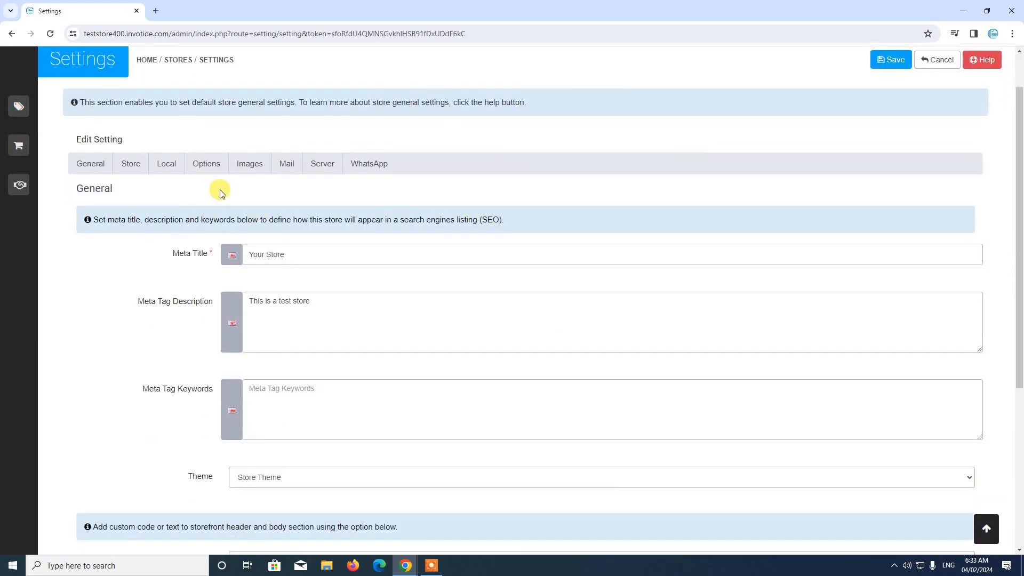
click(165, 172)
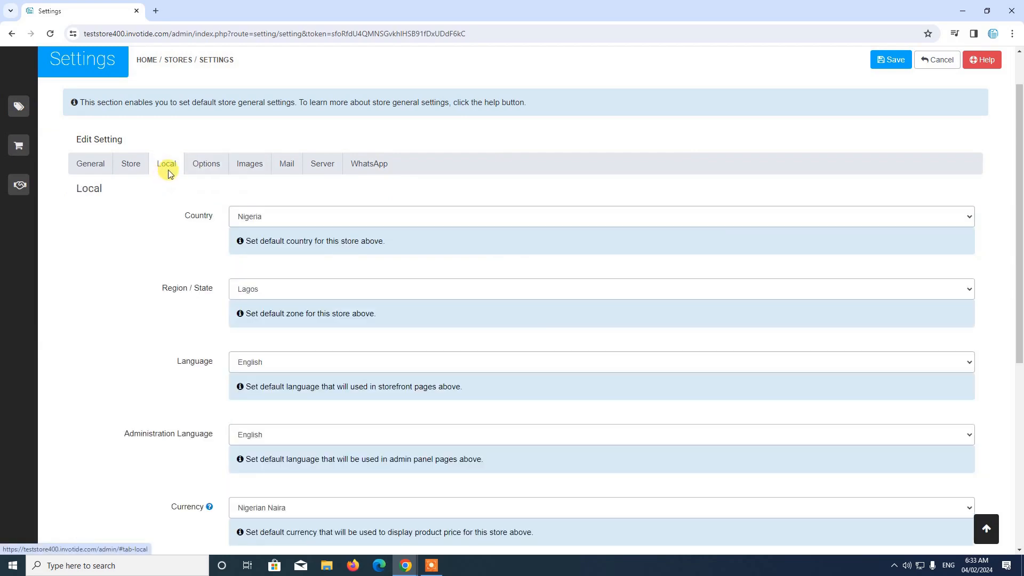
scroll(166, 182, down, 1)
scroll(165, 181, down, 3)
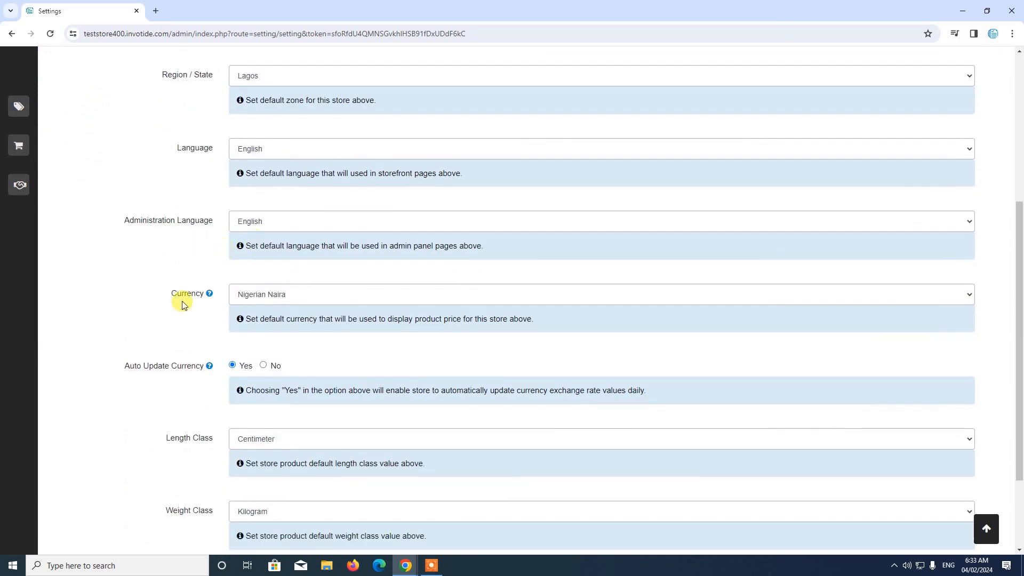
click(294, 297)
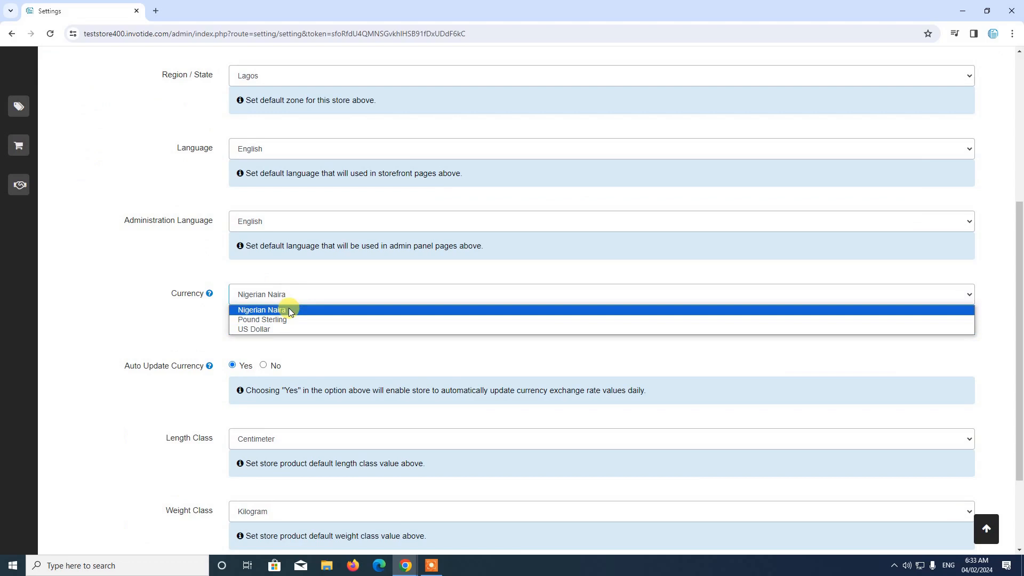
click(281, 329)
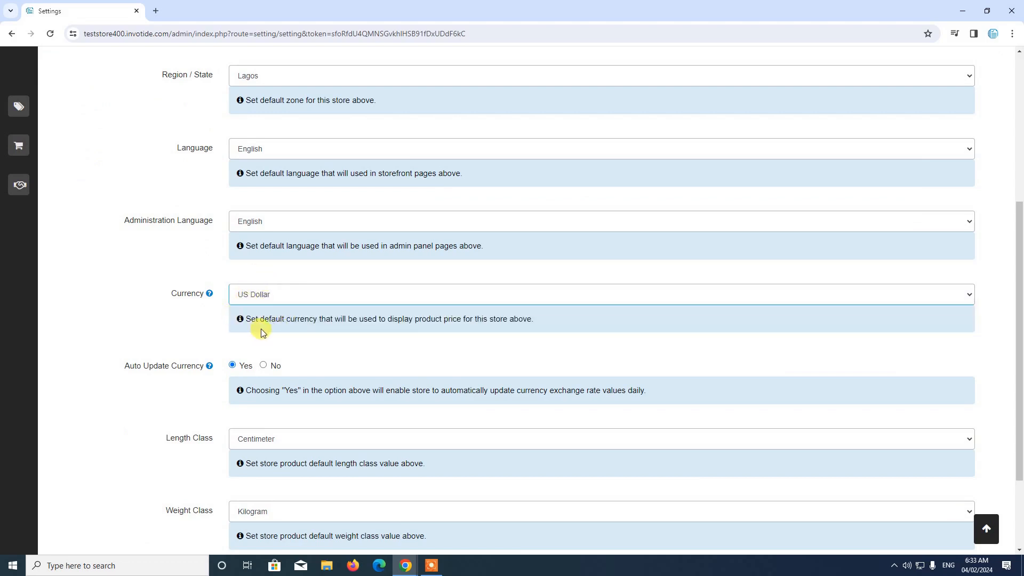
Recheck the Local settings and save the changes to the store's settings
scroll(261, 331, up, 5)
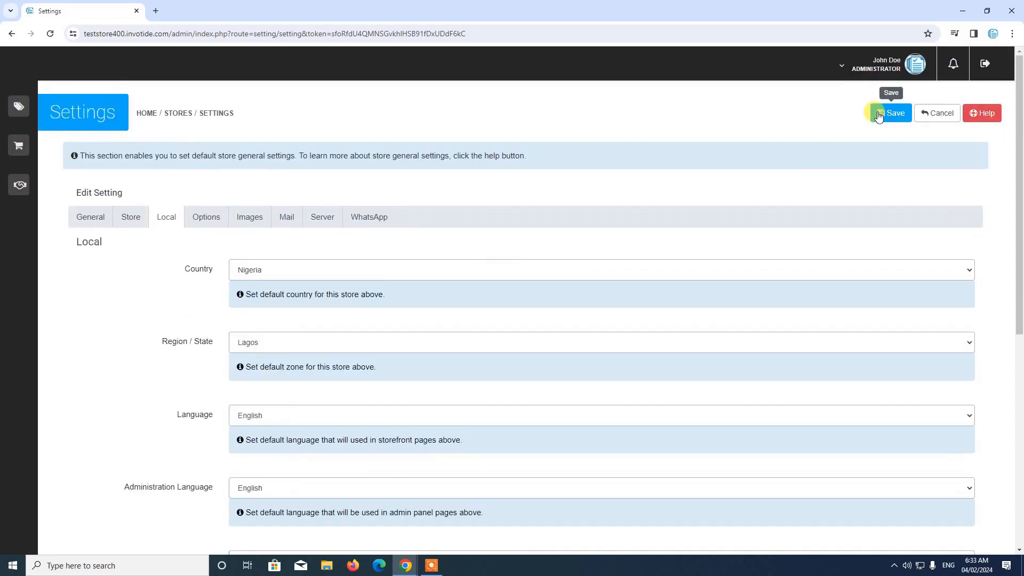
scroll(472, 217, down, 4)
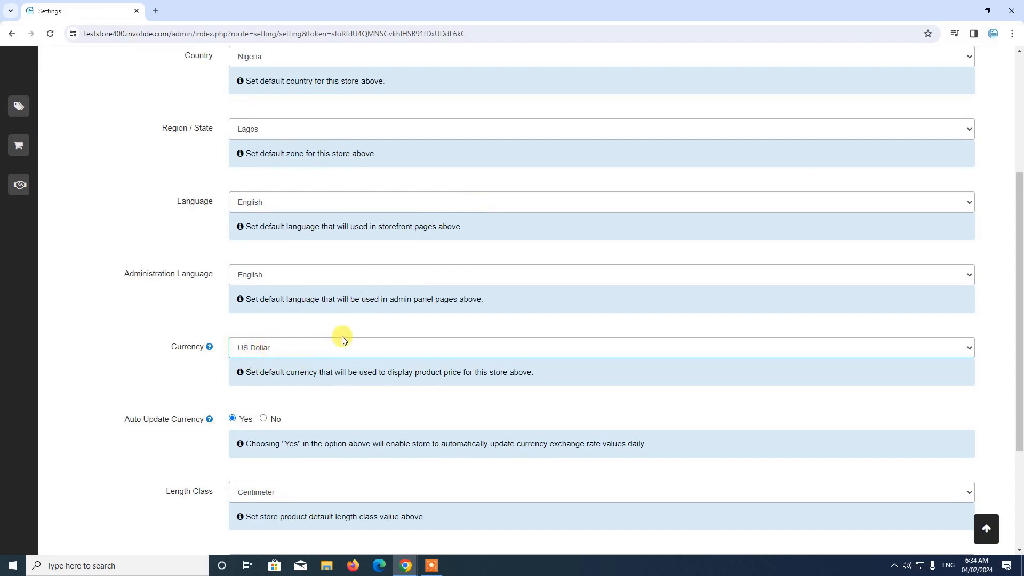
scroll(342, 338, up, 1)
scroll(342, 339, up, 3)
click(882, 113)
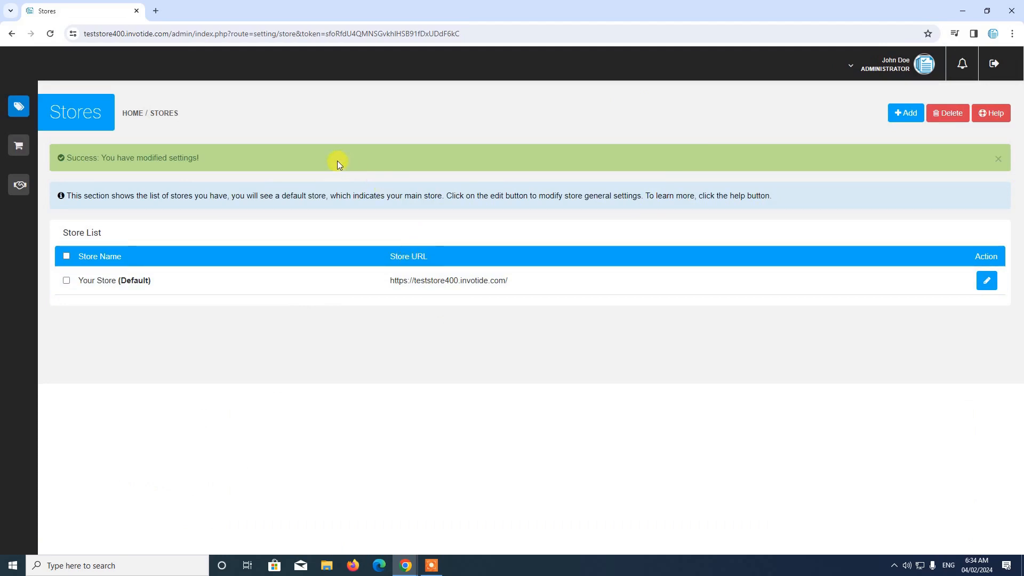
Open the Currencies list in the store's Localisation settings
mouse_move(17, 109)
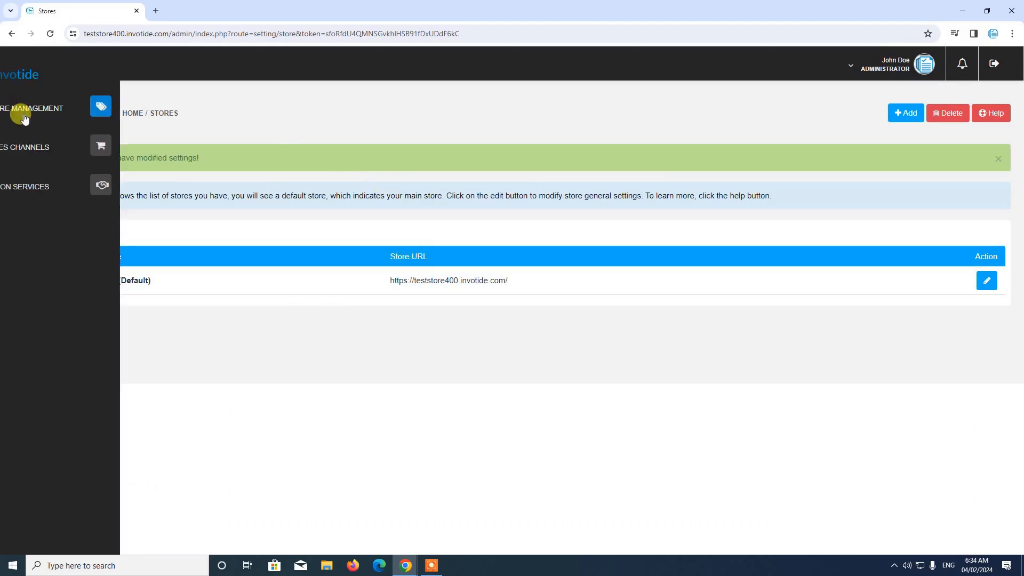
click(73, 111)
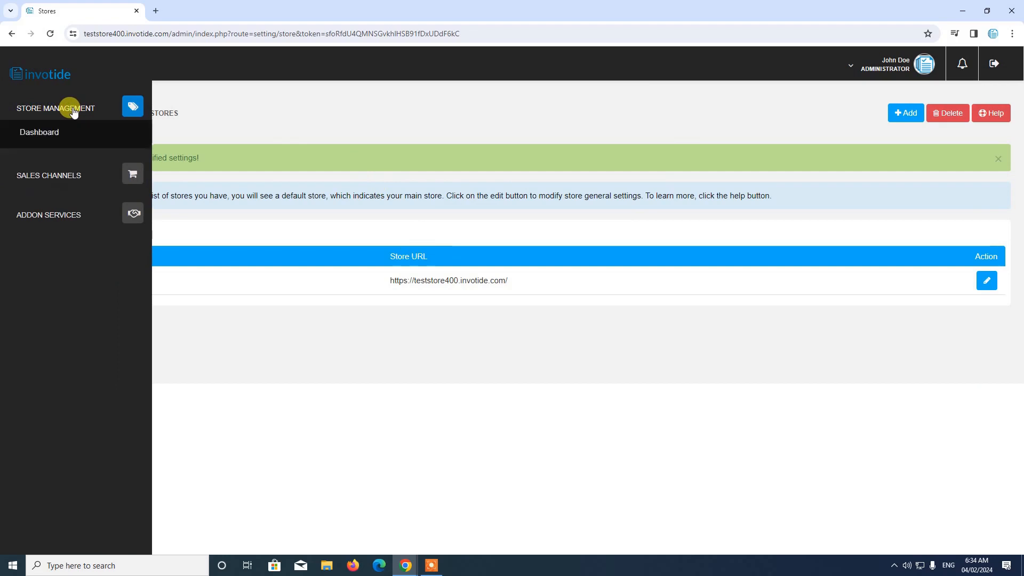
click(43, 290)
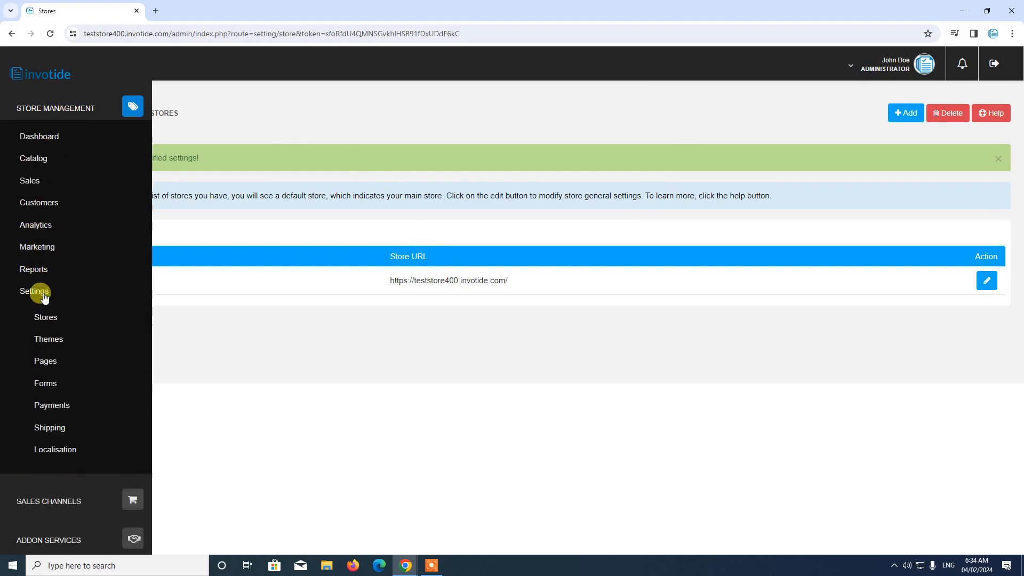
scroll(41, 435, down, 2)
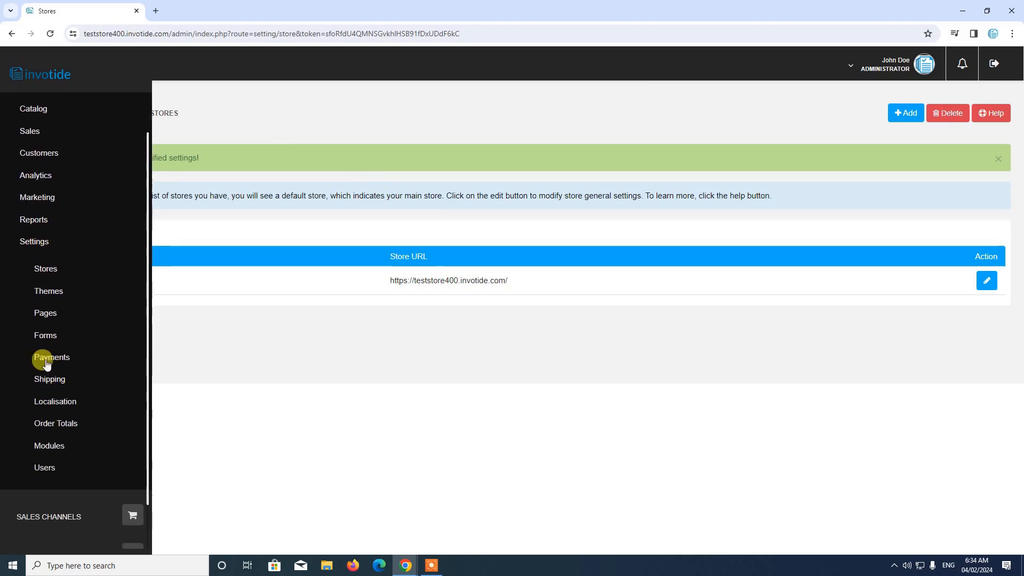
click(54, 384)
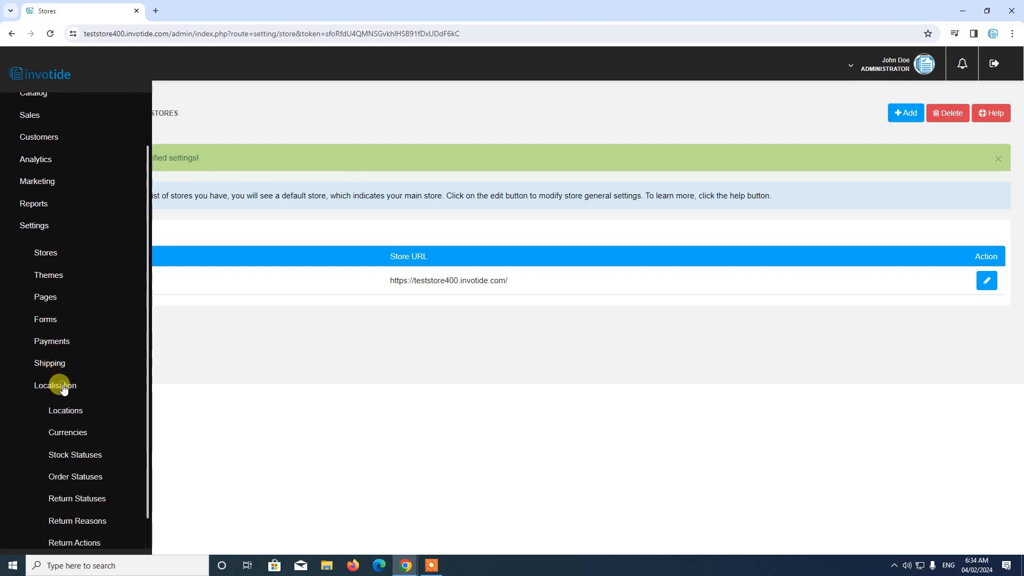
scroll(75, 389, down, 2)
scroll(77, 389, down, 2)
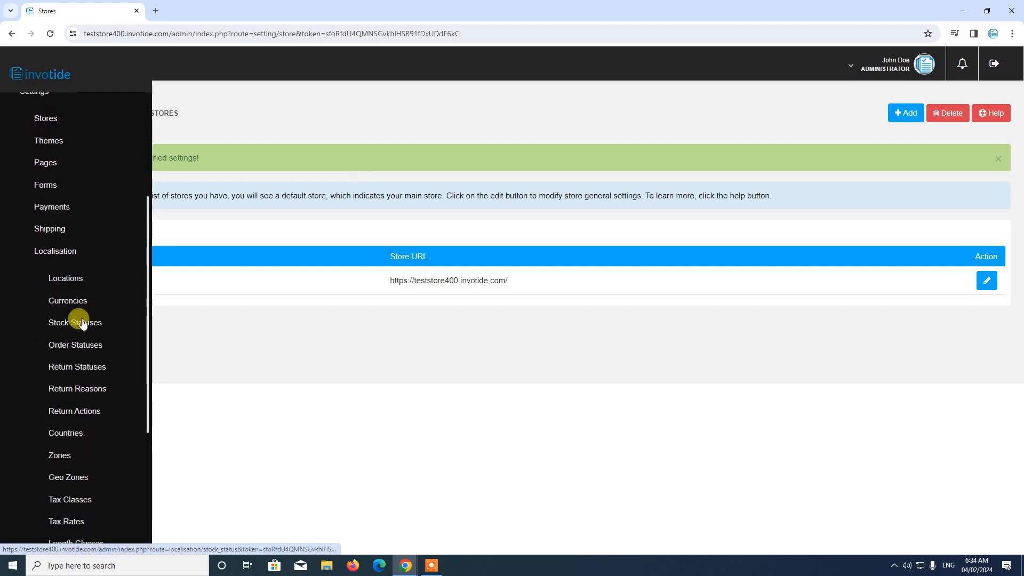
click(69, 293)
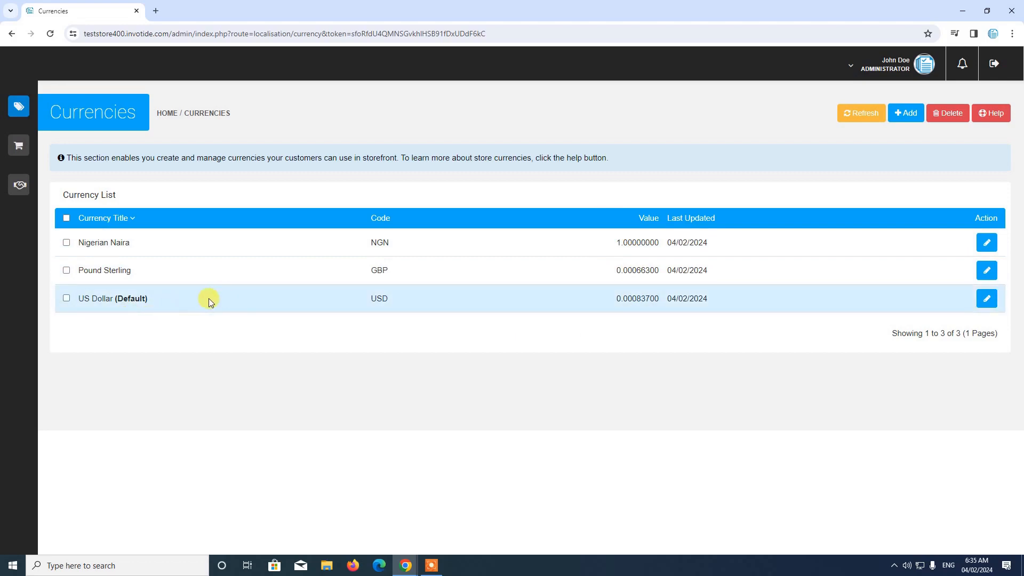
Set the US Dollar currency's exchange value to 1 and save it
click(987, 299)
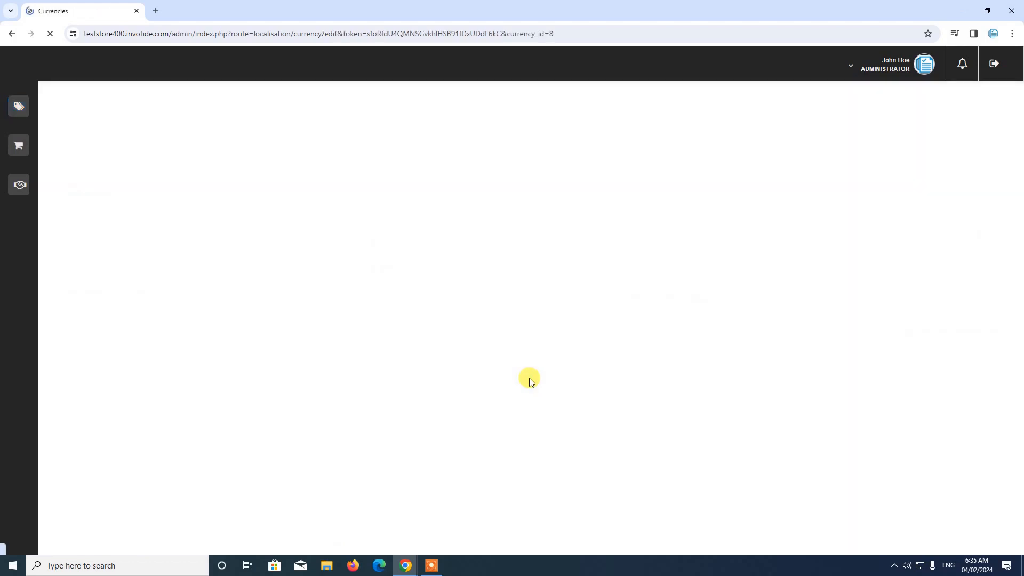
scroll(523, 373, down, 5)
double_click(280, 345)
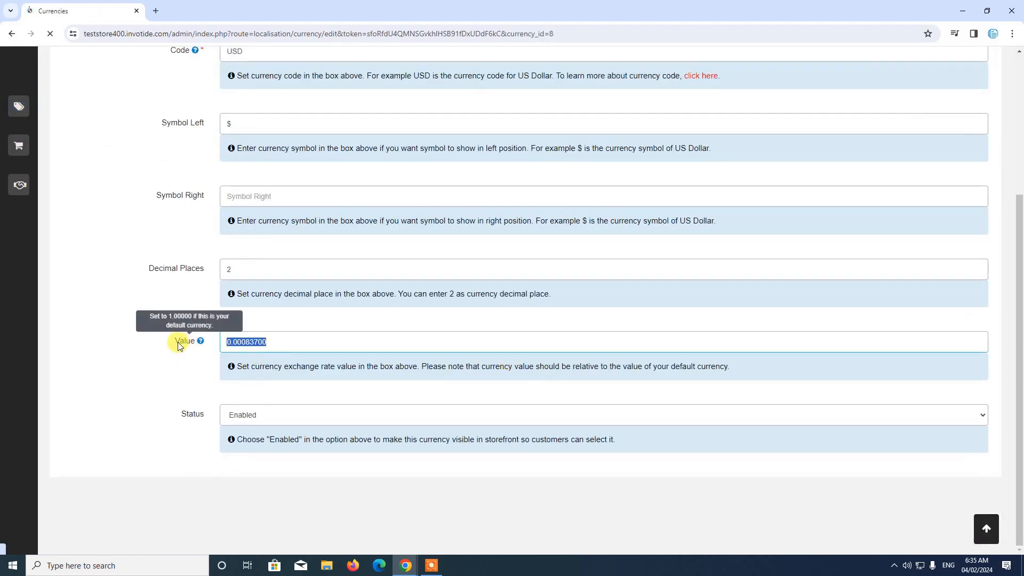
text(1)
scroll(840, 160, up, 4)
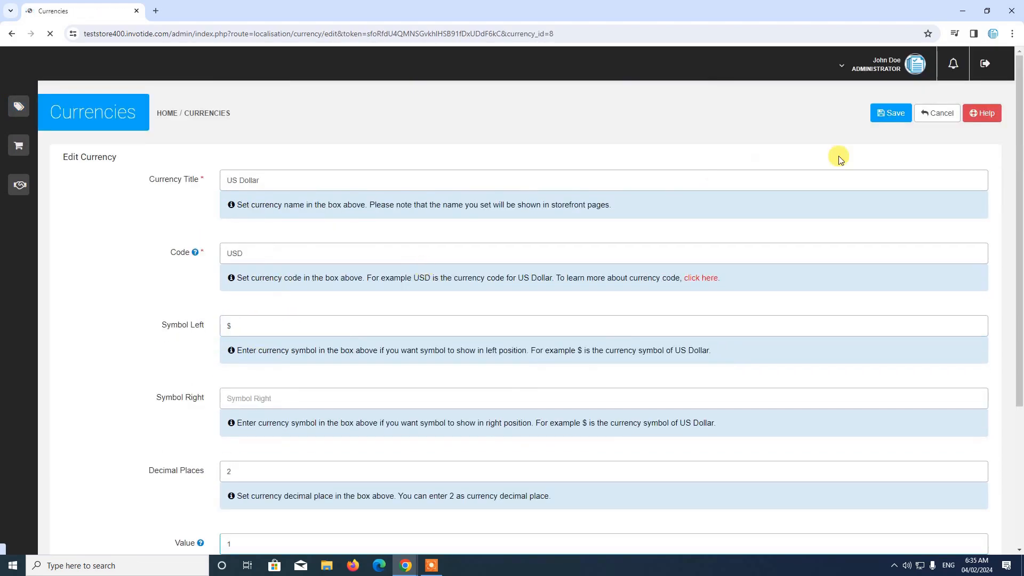
click(890, 113)
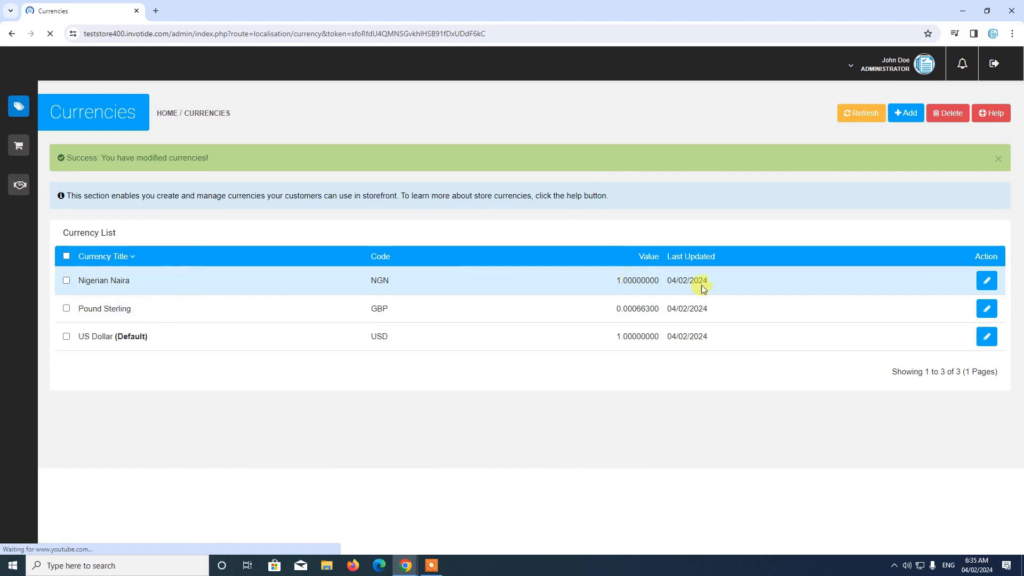
Set the Nigerian Naira currency's exchange value to 0 and save it
click(987, 281)
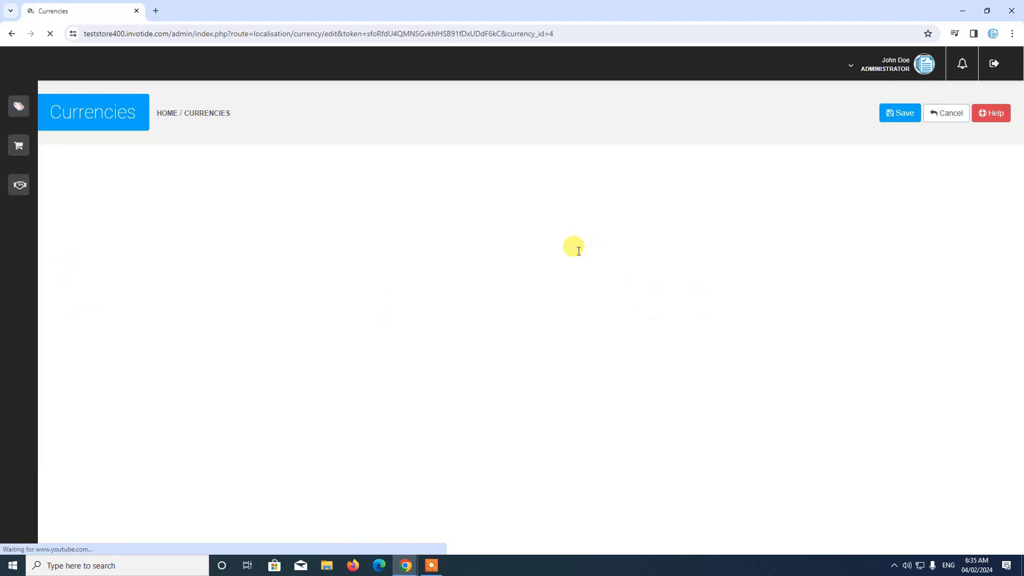
scroll(578, 250, down, 10)
drag(298, 346, 156, 335)
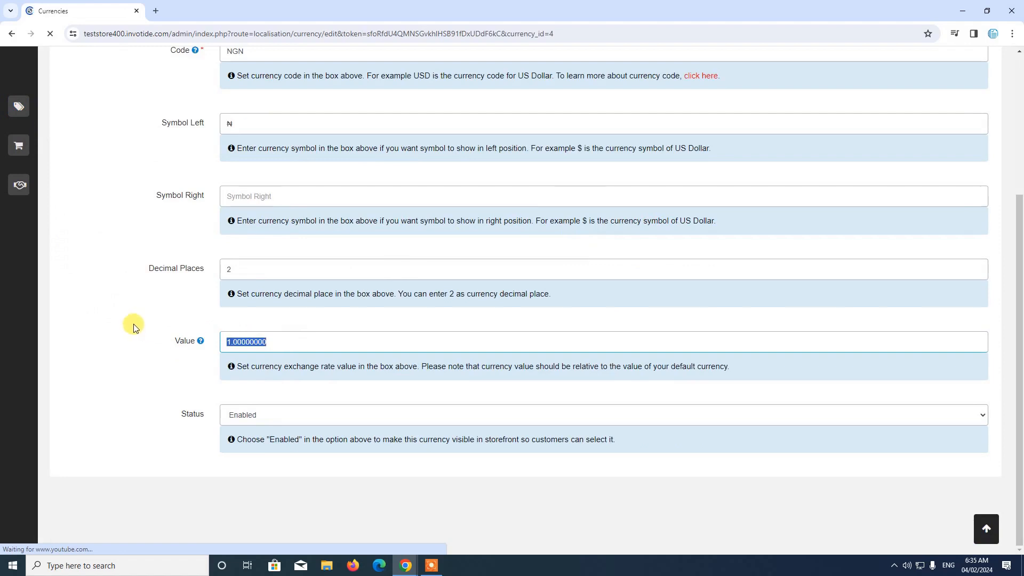
text(0)
scroll(847, 181, up, 4)
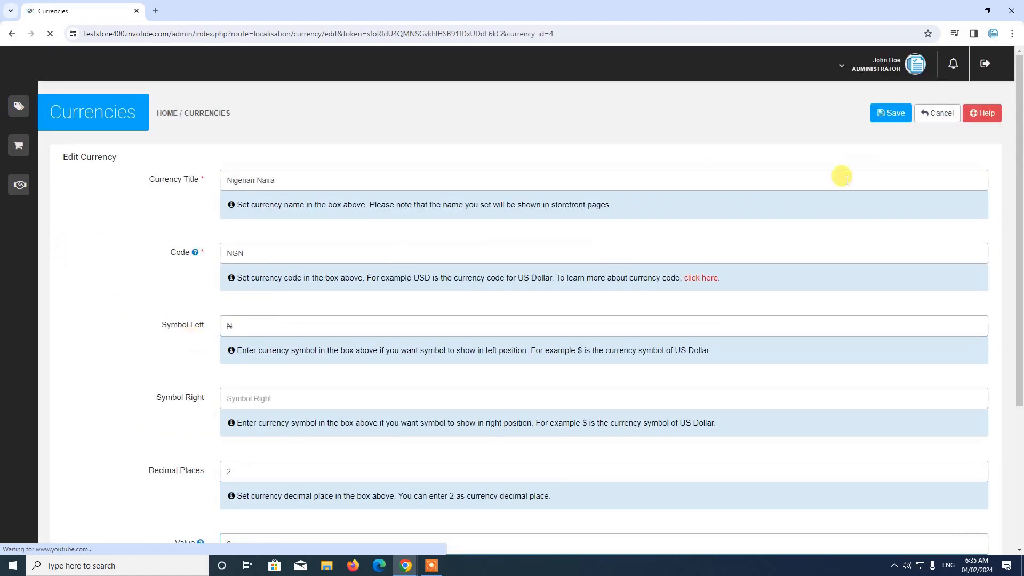
click(890, 113)
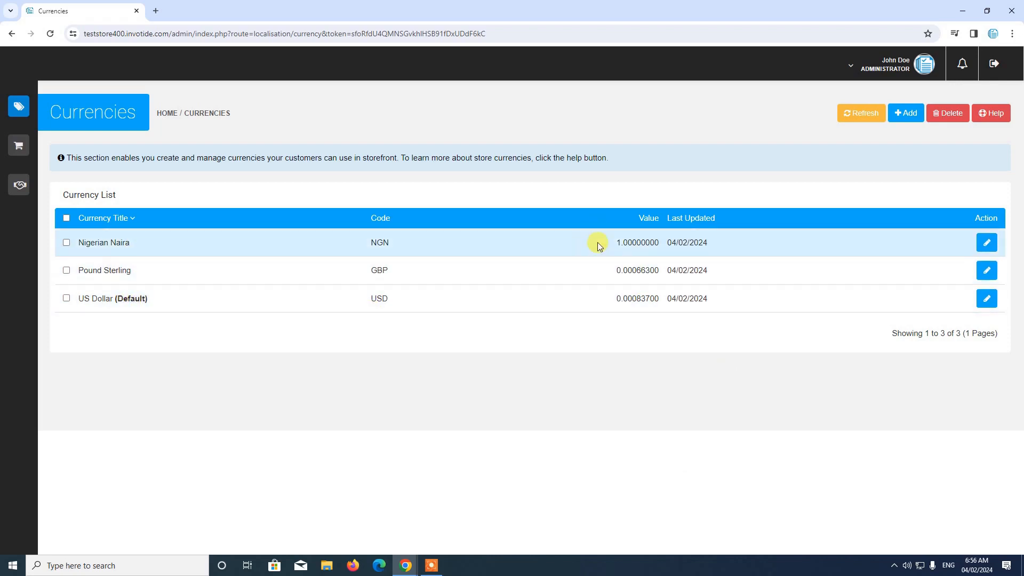
Open the catalog's product list and examine the product prices
mouse_move(10, 114)
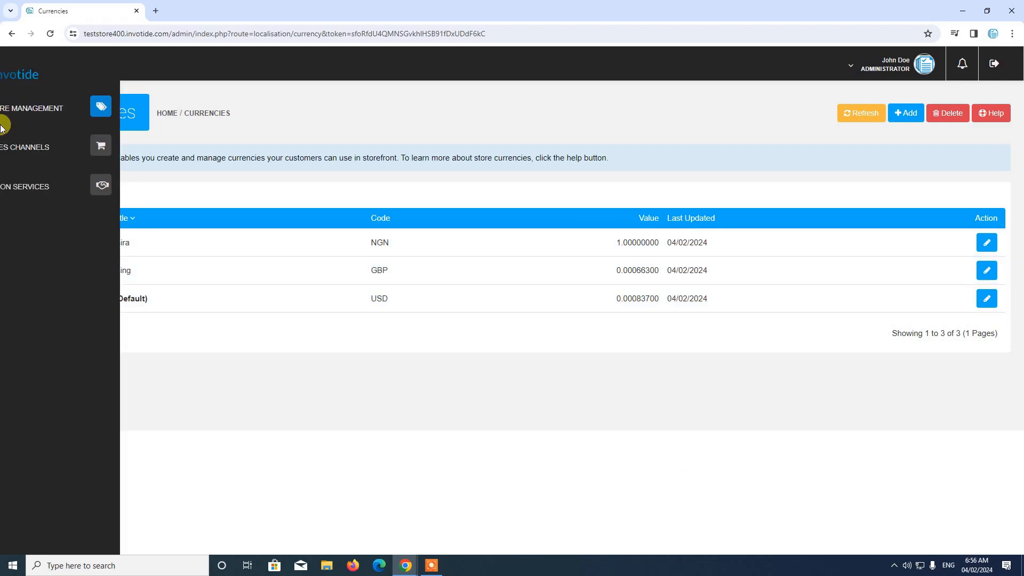
click(47, 115)
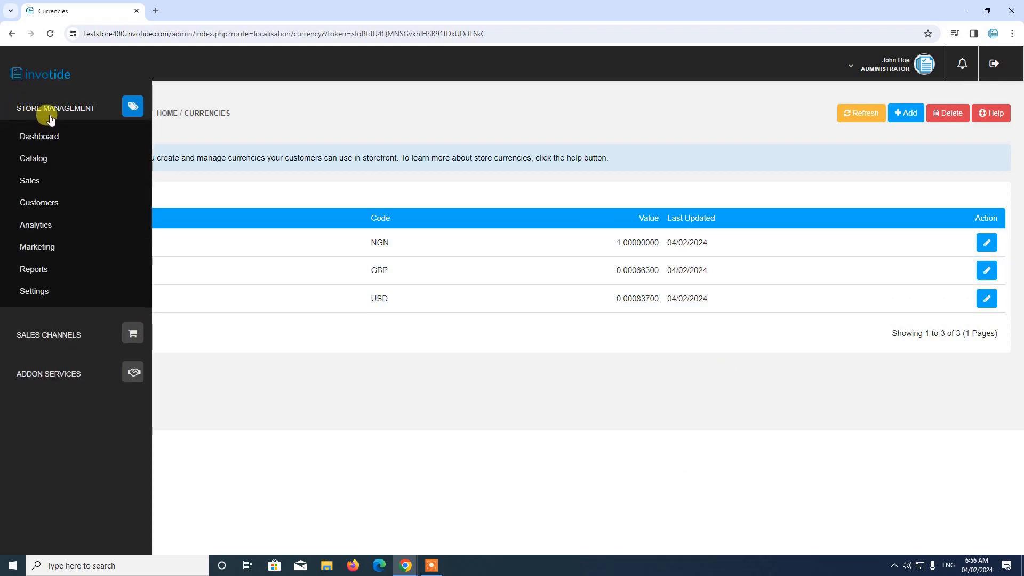
click(42, 160)
click(50, 184)
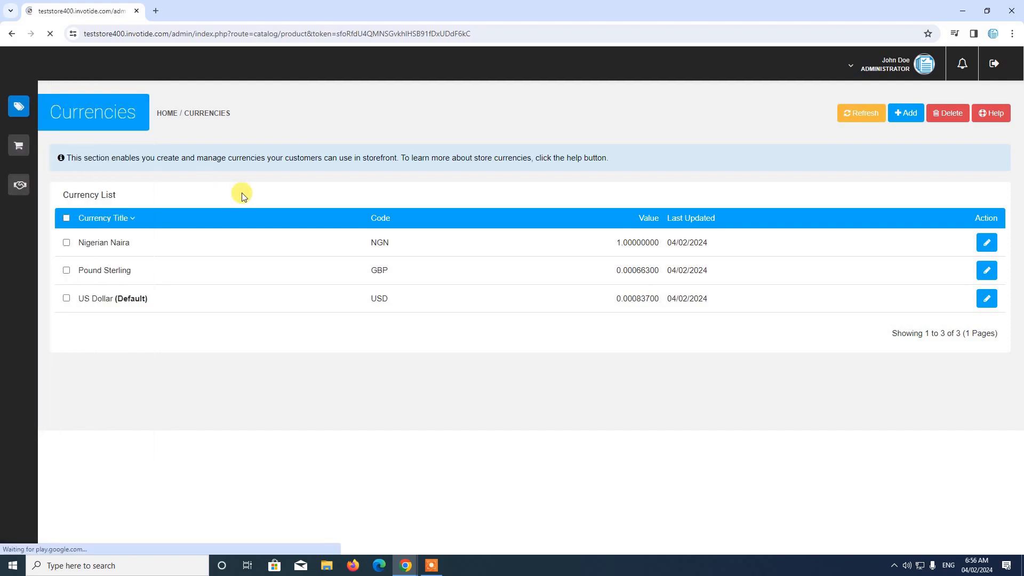
scroll(509, 331, down, 3)
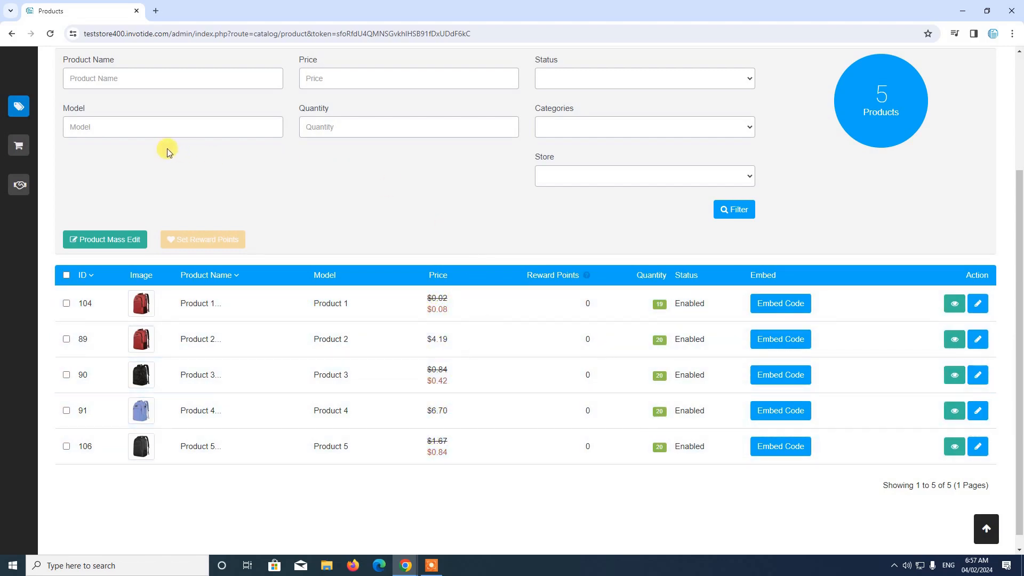
Return to the Currencies list and refresh all currency values against the default currency
click(38, 105)
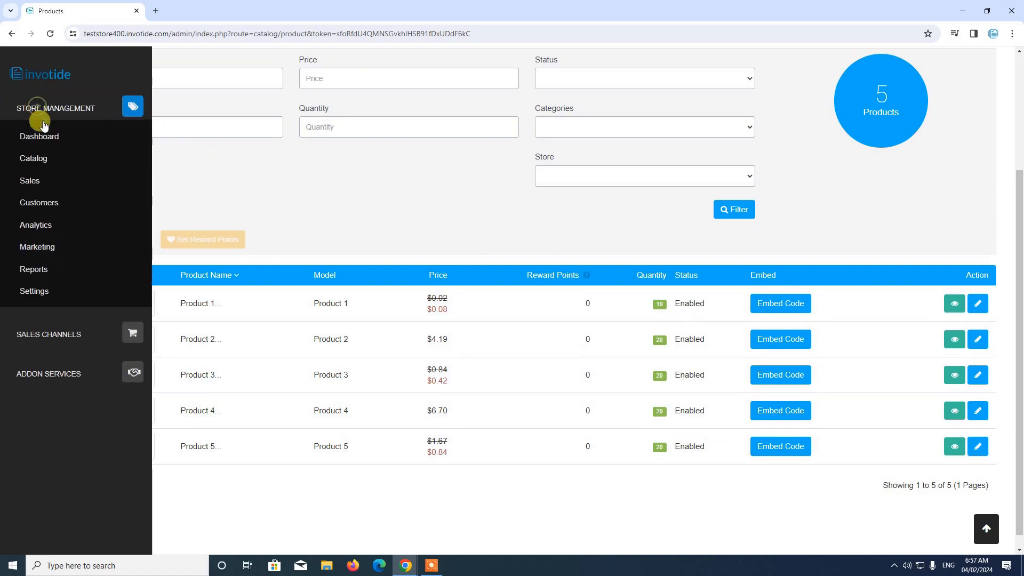
click(40, 290)
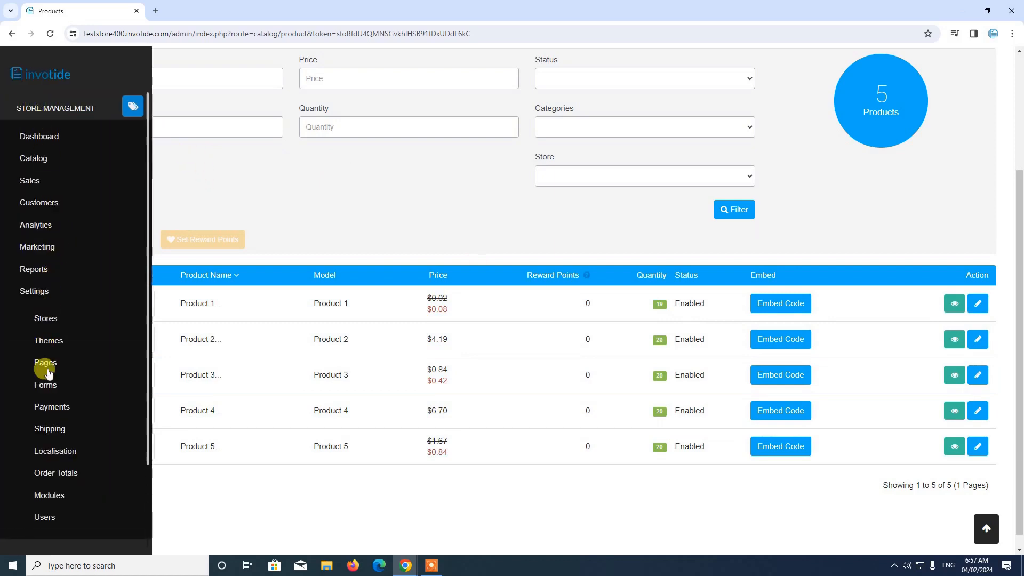
click(53, 450)
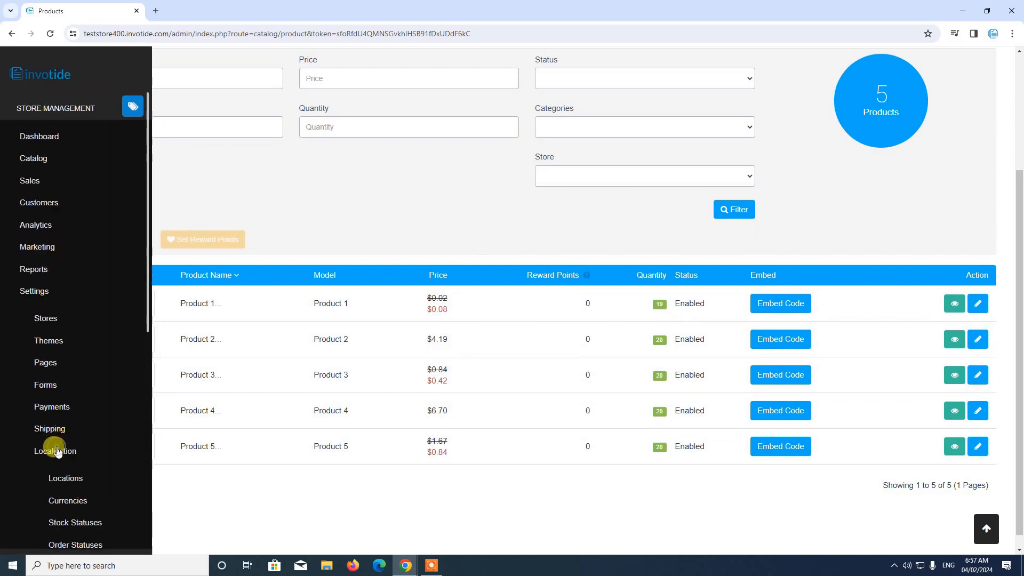
click(61, 501)
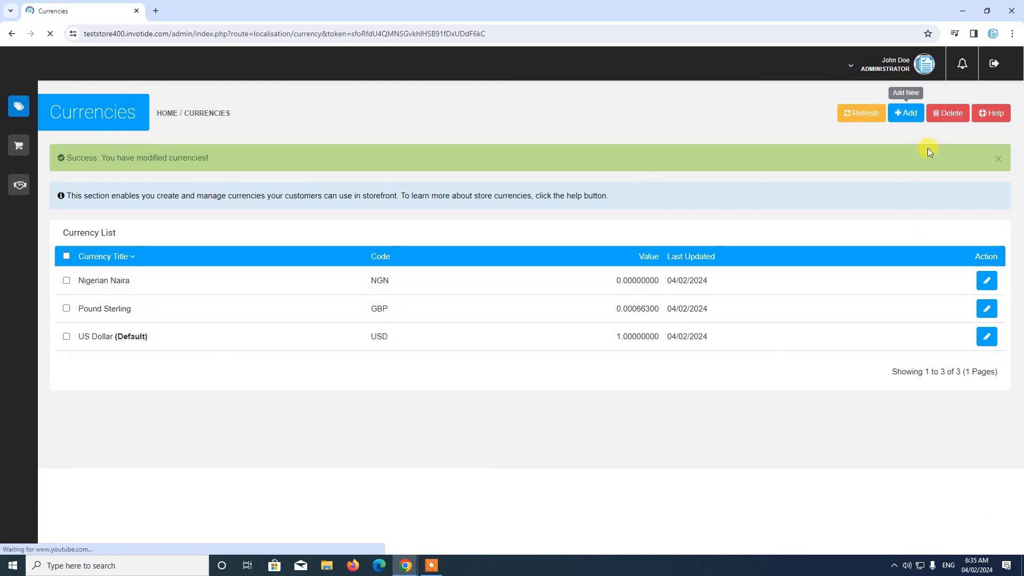
click(997, 161)
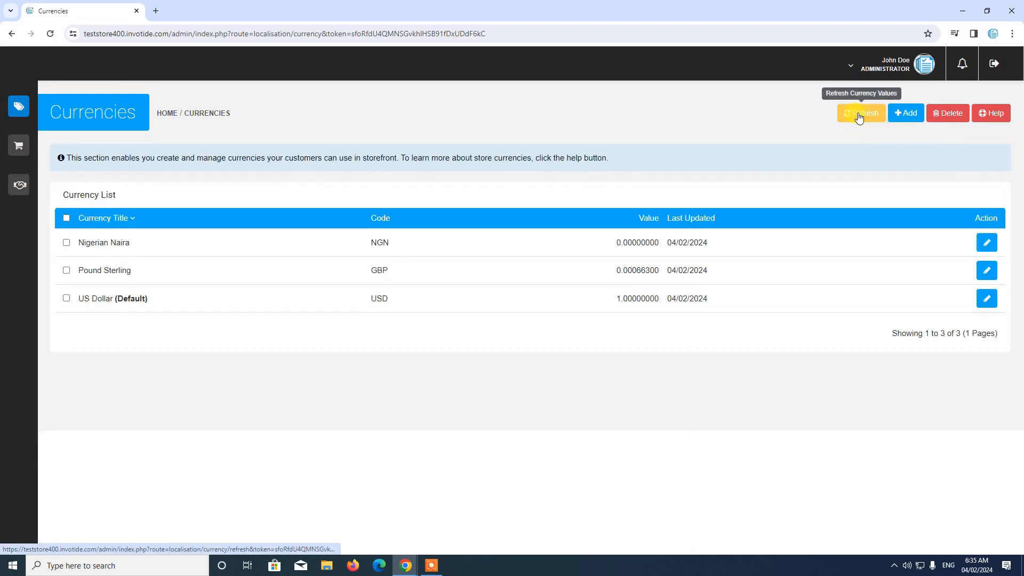
click(859, 116)
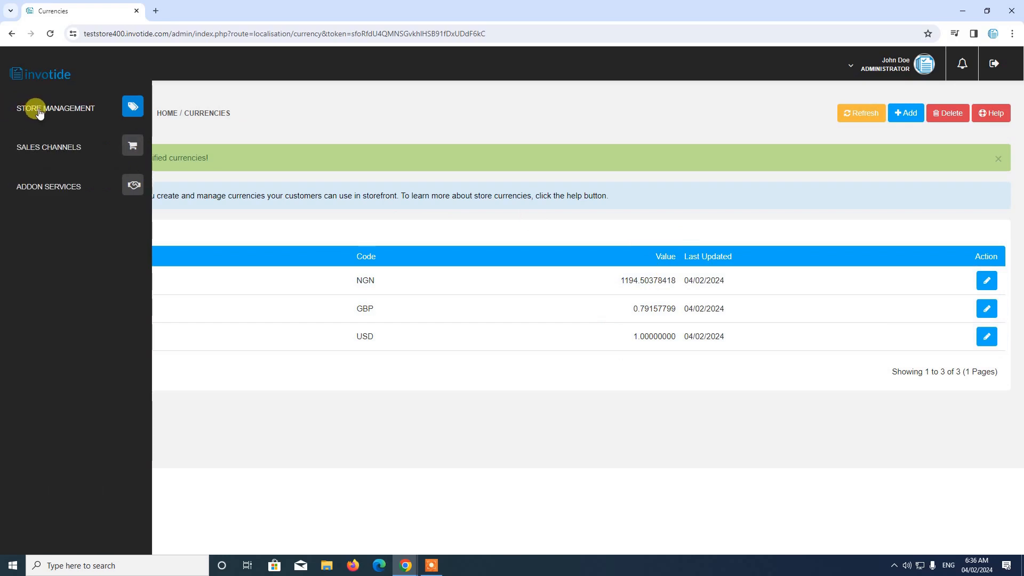
Return to the store's admin dashboard from the Currencies list
click(39, 110)
click(48, 135)
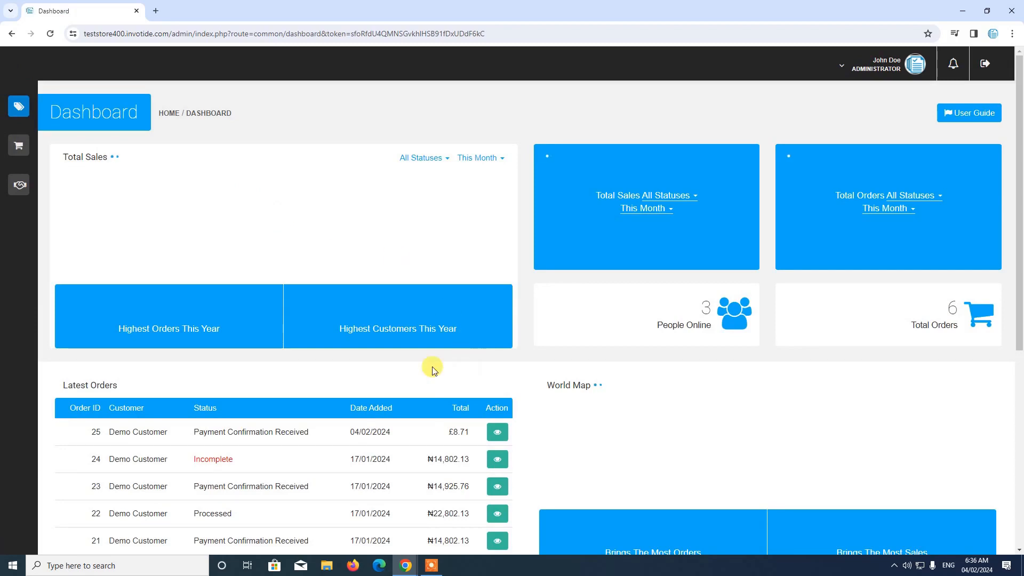
click(435, 567)
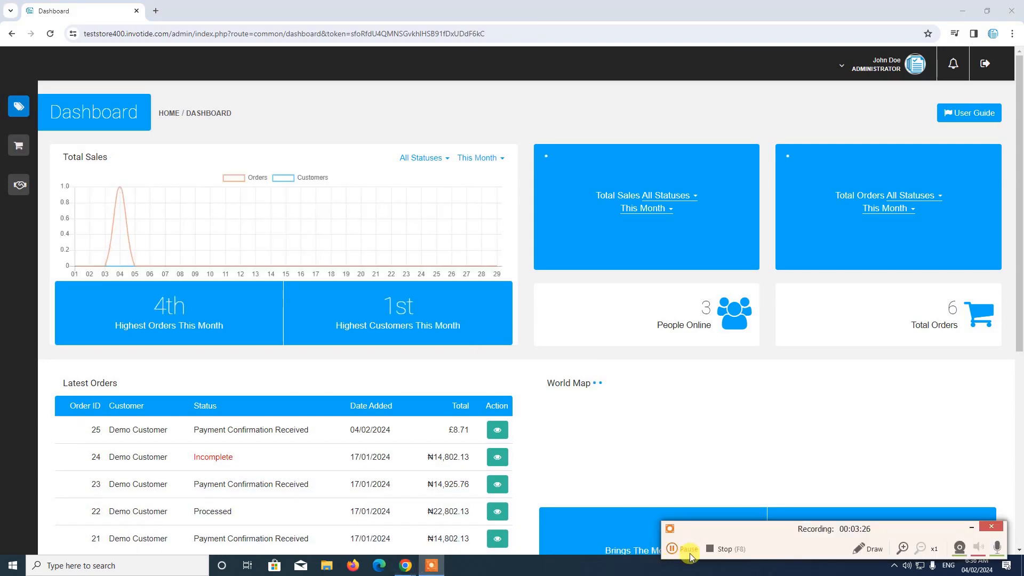